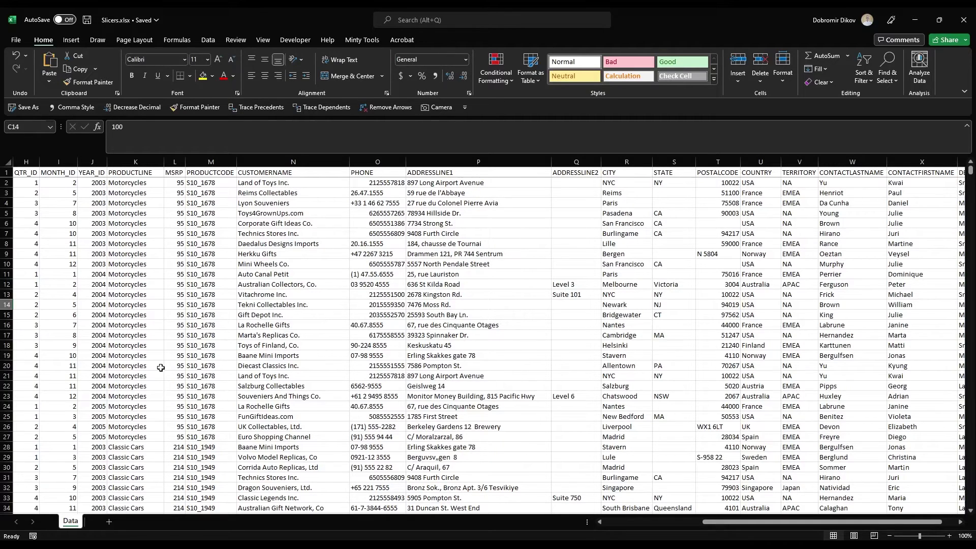
Select the whole sales table from A1 across to DEALSIZE and down to row 2824
{"action": "scroll", "coordinate": [590, 298], "scroll_direction": "right", "scroll_amount": 3}
{"action": "scroll", "coordinate": [590, 299], "scroll_direction": "left", "scroll_amount": 5}
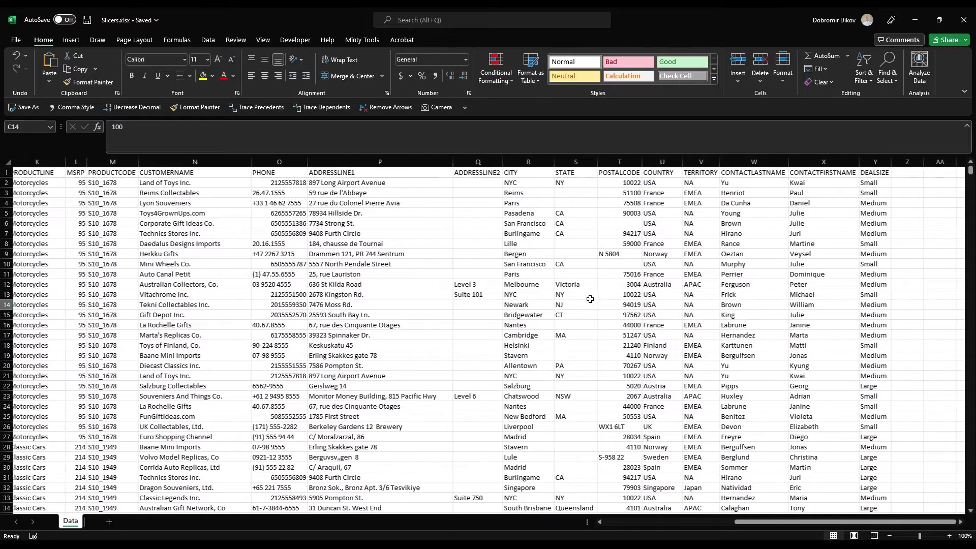
{"action": "scroll", "coordinate": [546, 303], "scroll_direction": "left", "scroll_amount": 3}
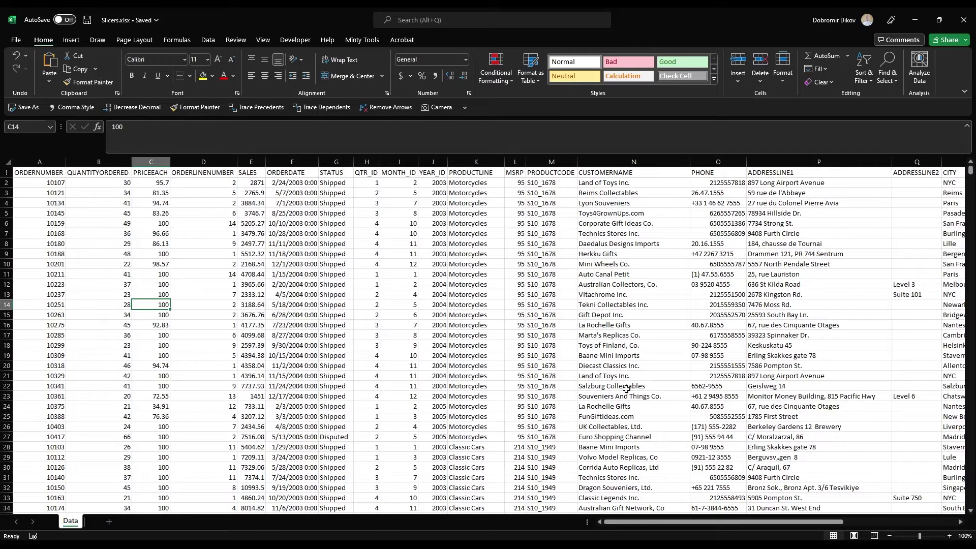
{"action": "key", "text": "ctrl+Home"}
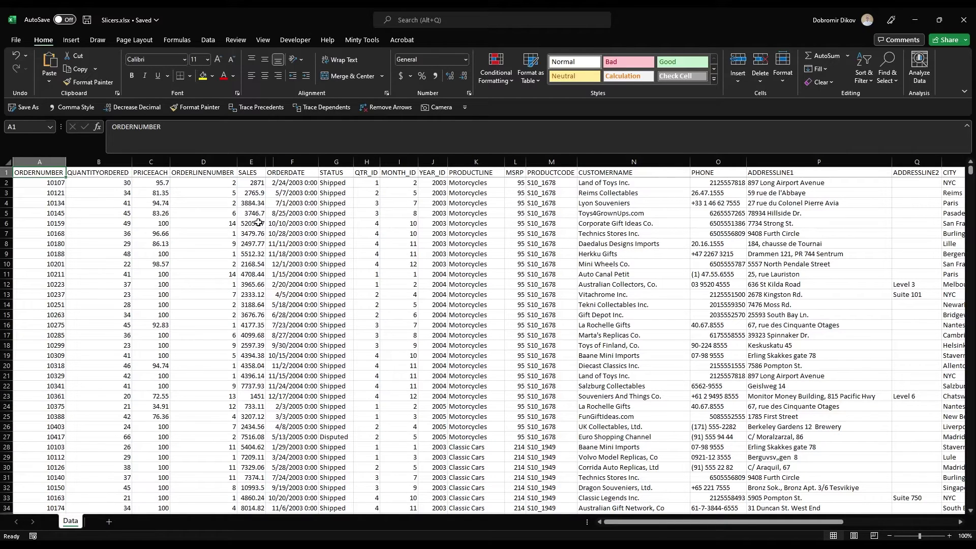
{"action": "key", "text": "ctrl+shift+Right"}
{"action": "key", "text": "ctrl+shift+Down"}
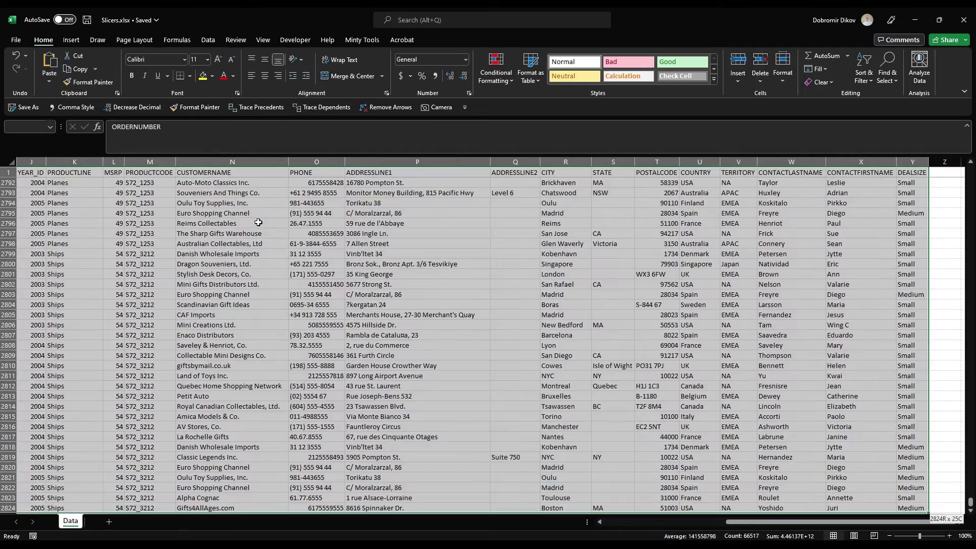
{"action": "scroll", "coordinate": [284, 337], "scroll_direction": "down", "scroll_amount": 3}
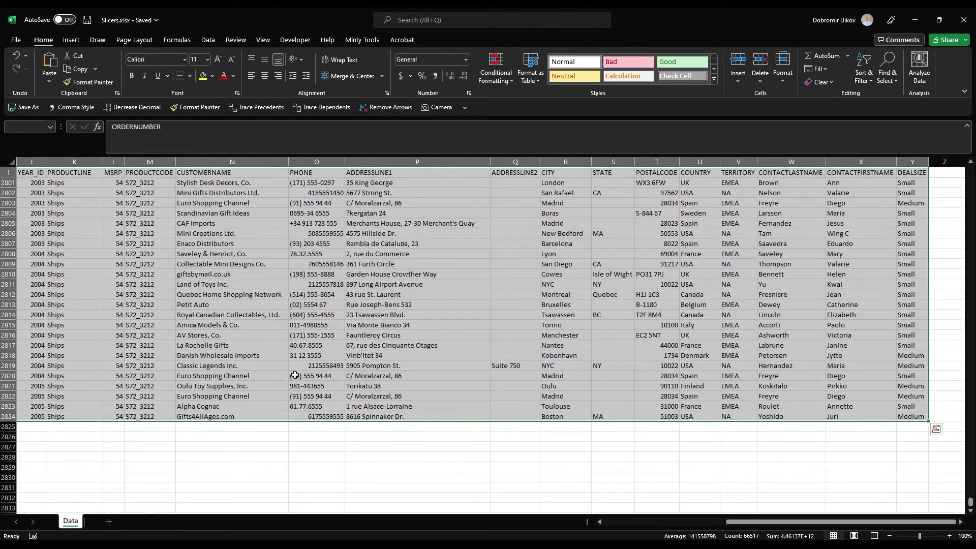
{"action": "scroll", "coordinate": [250, 332], "scroll_direction": "up", "scroll_amount": 1}
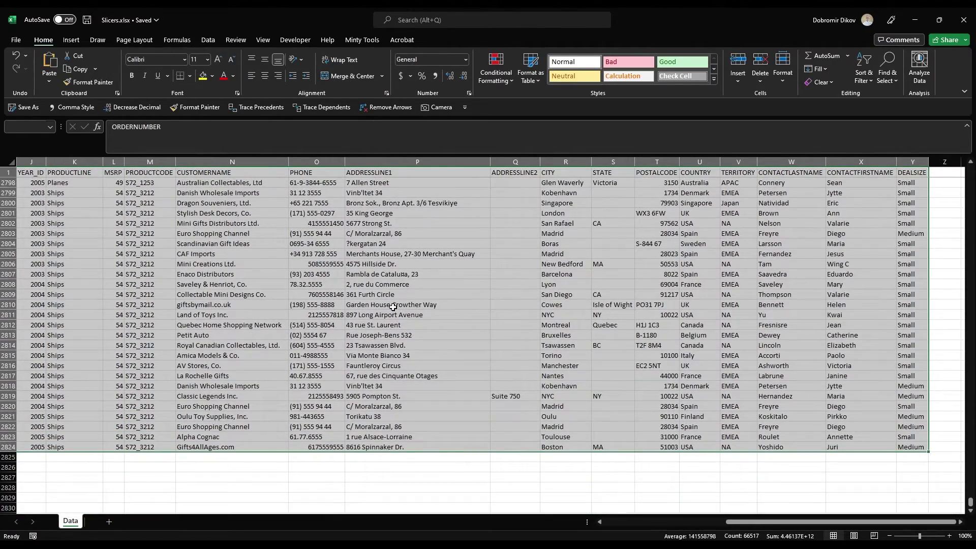
Insert a PivotTable from the selected sales data on a new sheet
{"action": "left_click", "coordinate": [71, 40]}
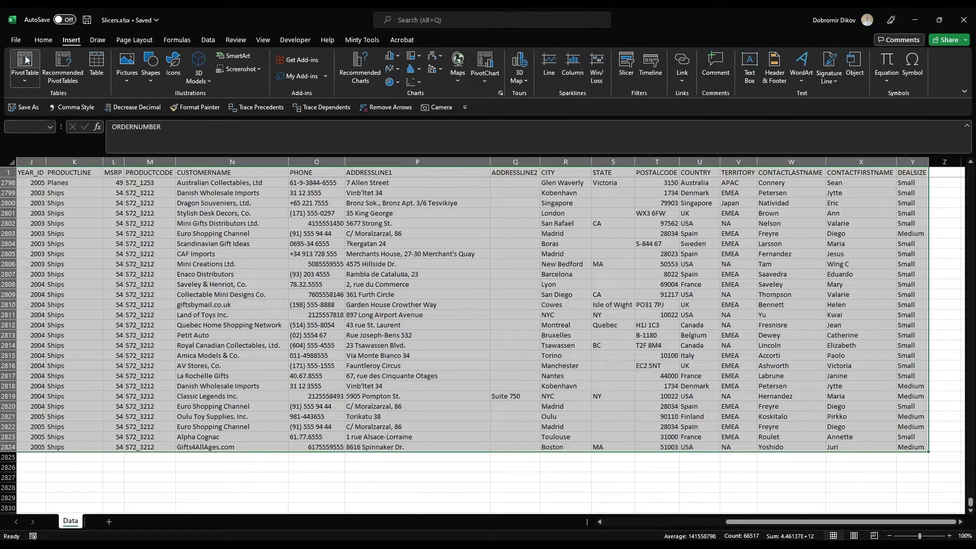
{"action": "left_click", "coordinate": [25, 61]}
{"action": "left_click", "coordinate": [728, 329]}
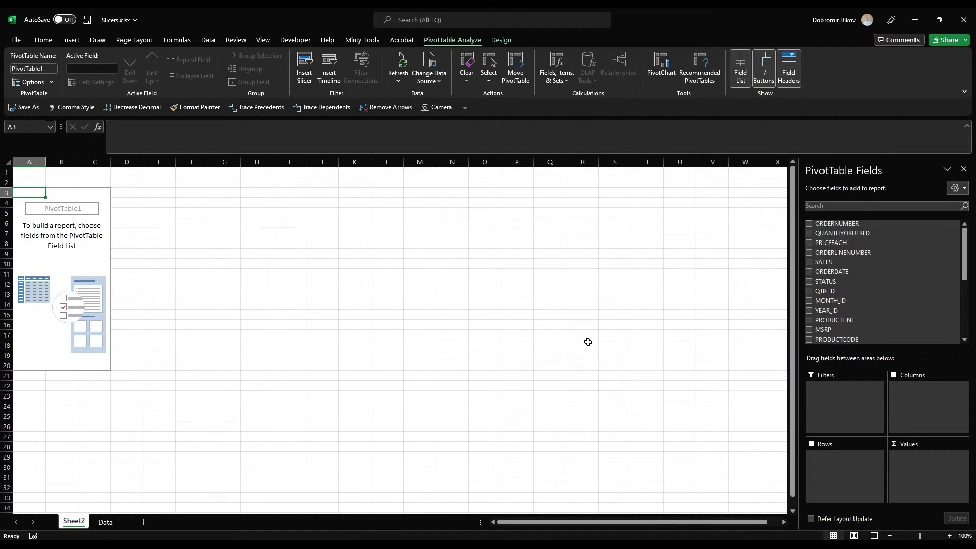
{"action": "scroll", "coordinate": [890, 281], "scroll_direction": "down", "scroll_amount": 2}
{"action": "scroll", "coordinate": [891, 280], "scroll_direction": "down", "scroll_amount": 3}
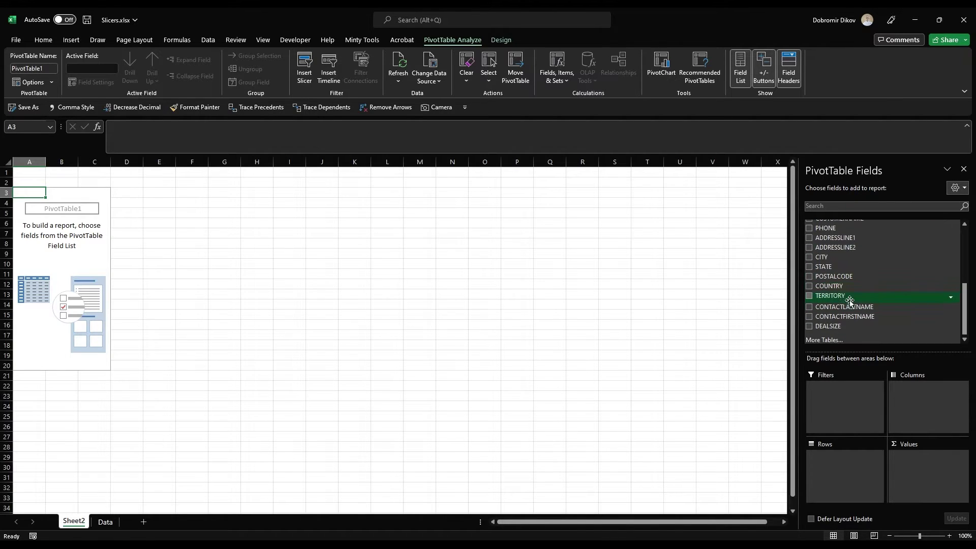
Nest TERRITORY, COUNTRY, CUSTOMERNAME, ORDERNUMBER and STATUS as rows, with Sum of SALES as values
{"action": "left_click_drag", "start_coordinate": [845, 297], "coordinate": [848, 467]}
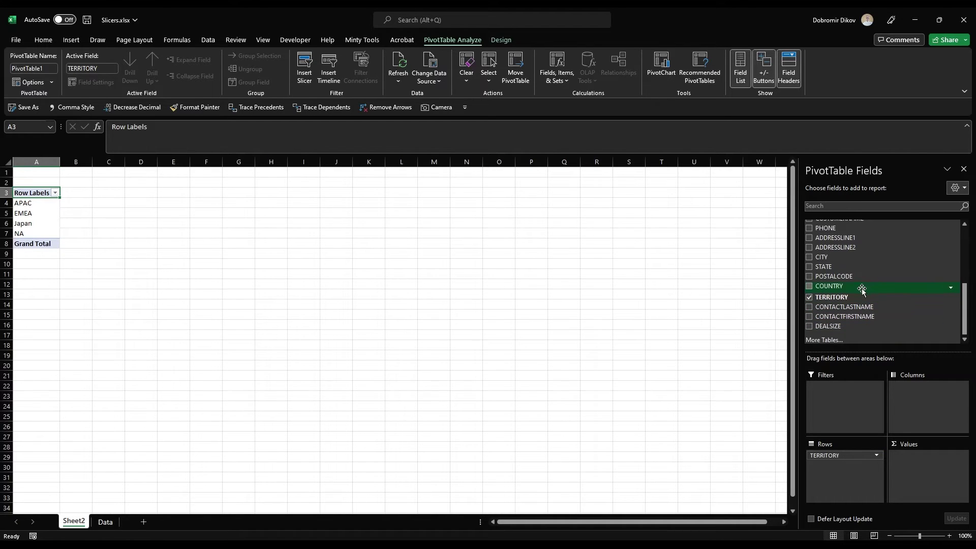
{"action": "left_click_drag", "start_coordinate": [859, 290], "coordinate": [846, 475]}
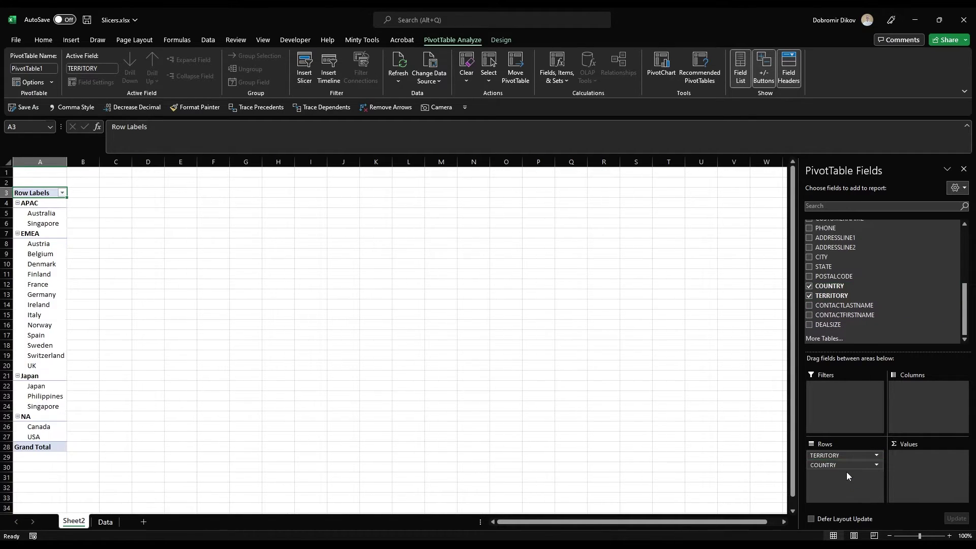
{"action": "scroll", "coordinate": [846, 301], "scroll_direction": "up", "scroll_amount": 3}
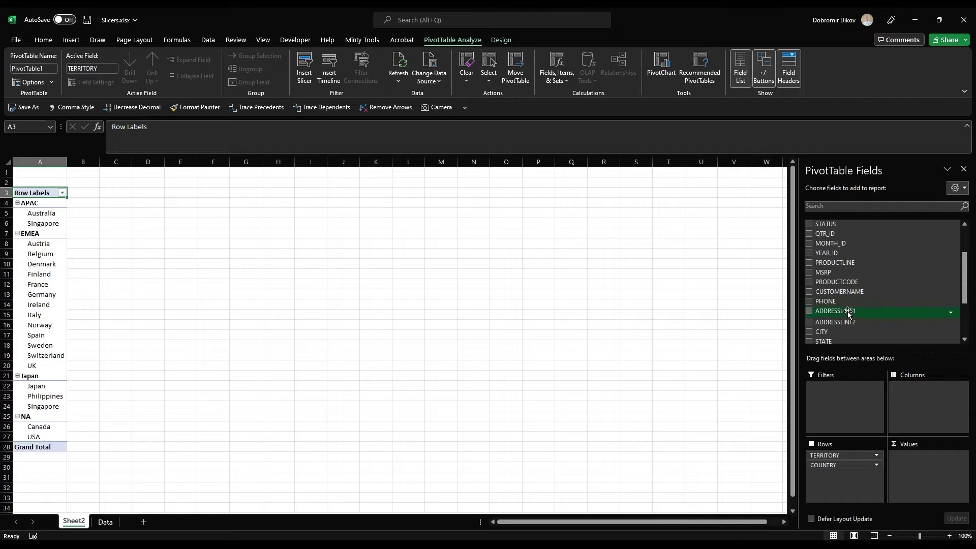
{"action": "left_click_drag", "start_coordinate": [849, 297], "coordinate": [843, 483]}
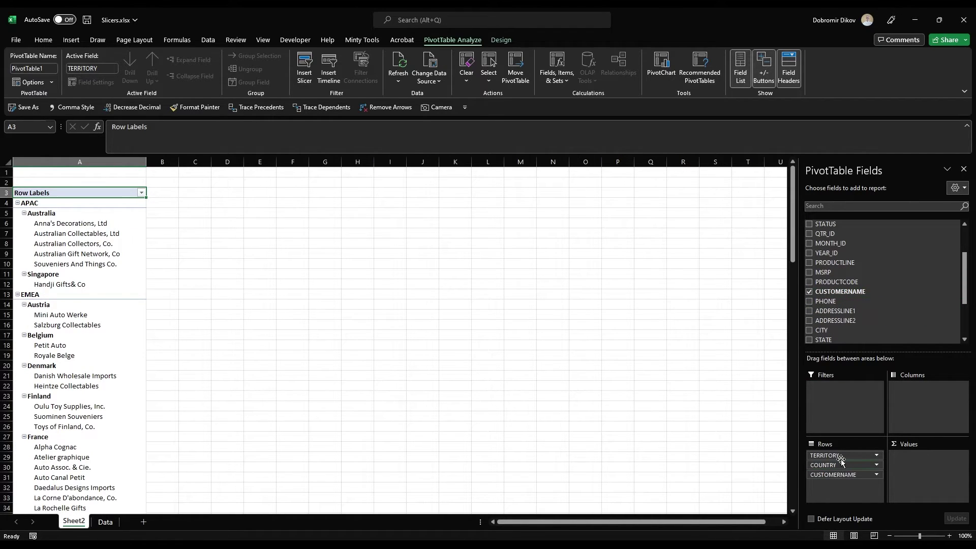
{"action": "scroll", "coordinate": [844, 255], "scroll_direction": "up", "scroll_amount": 2}
{"action": "left_click_drag", "start_coordinate": [833, 224], "coordinate": [839, 487]}
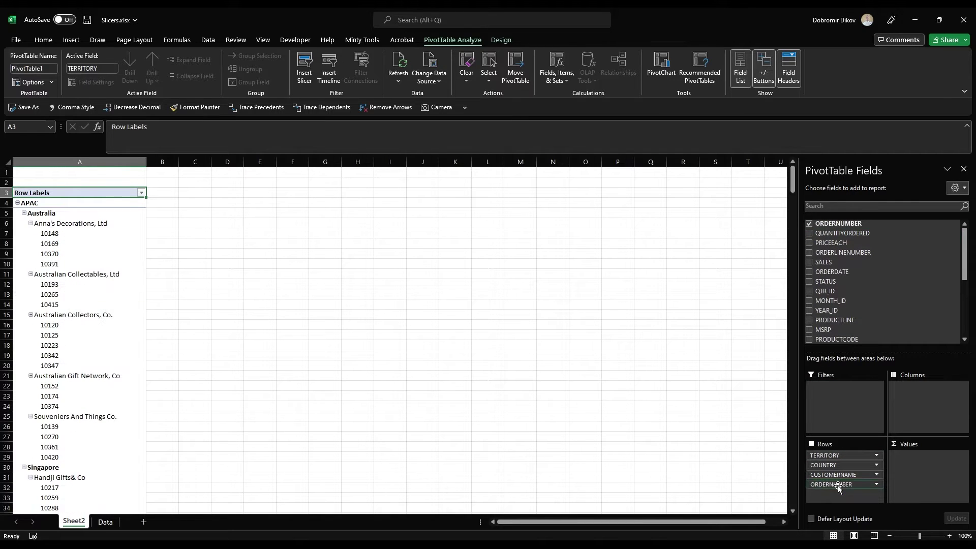
{"action": "left_click_drag", "start_coordinate": [838, 308], "coordinate": [846, 497]}
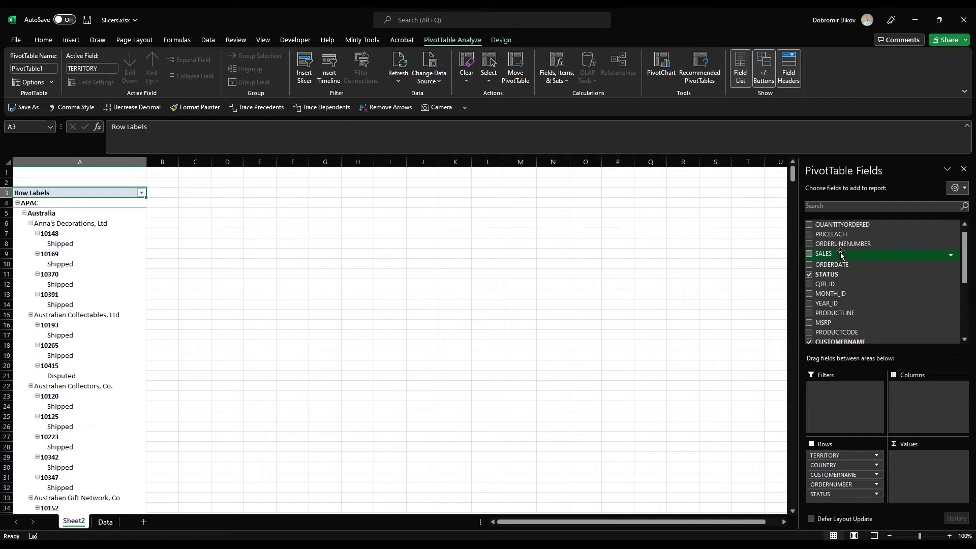
{"action": "left_click_drag", "start_coordinate": [840, 254], "coordinate": [919, 465]}
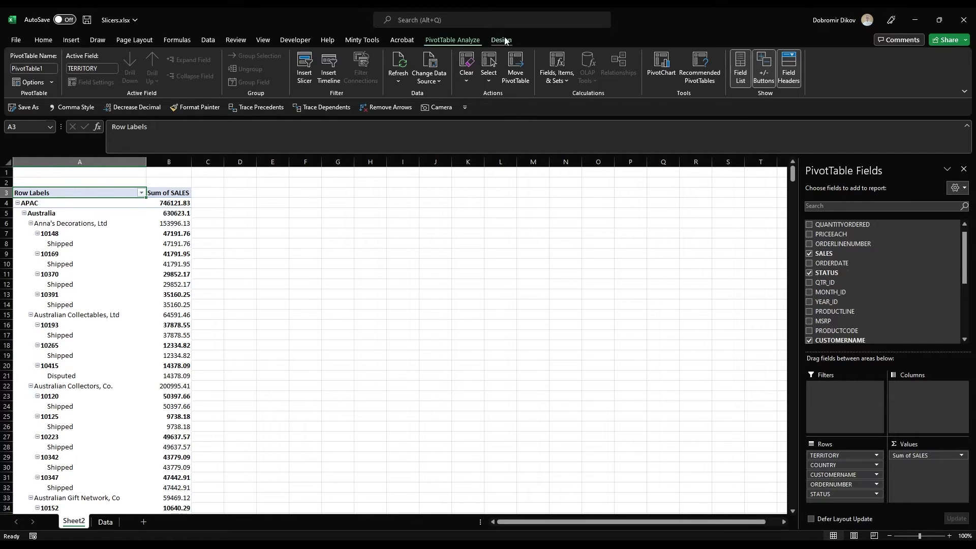
Set the PivotTable to tabular layout, hide all subtotals and repeat every item label
{"action": "left_click", "coordinate": [502, 40]}
{"action": "left_click", "coordinate": [82, 75]}
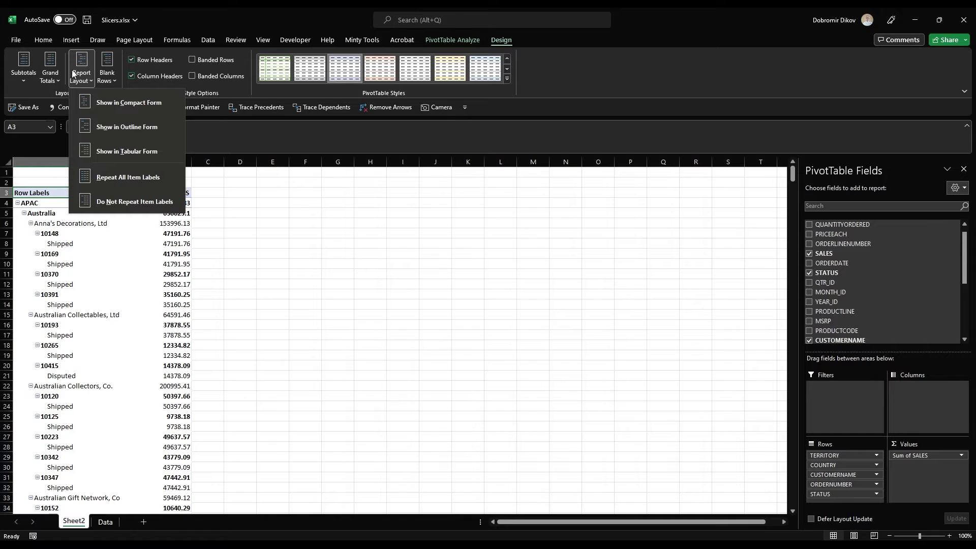
{"action": "left_click", "coordinate": [117, 152]}
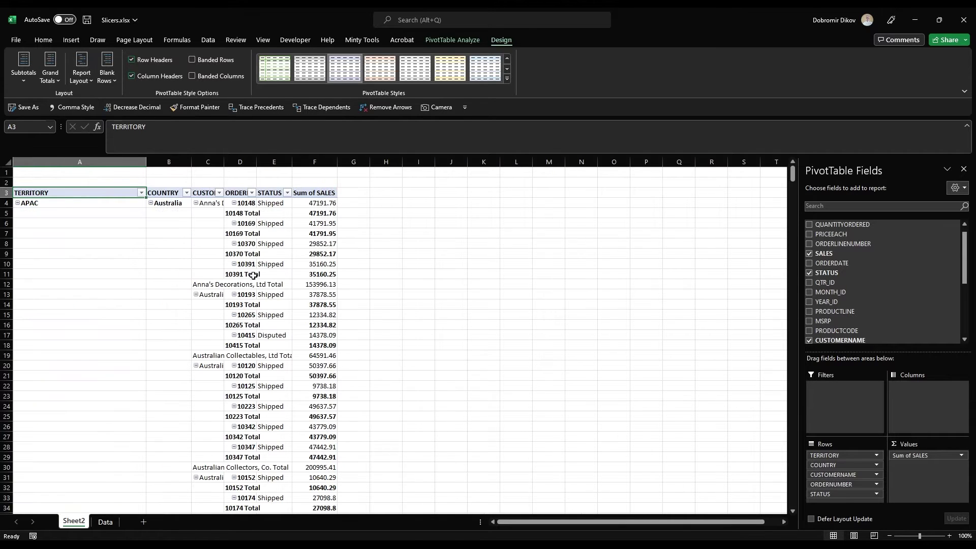
{"action": "left_click", "coordinate": [23, 66]}
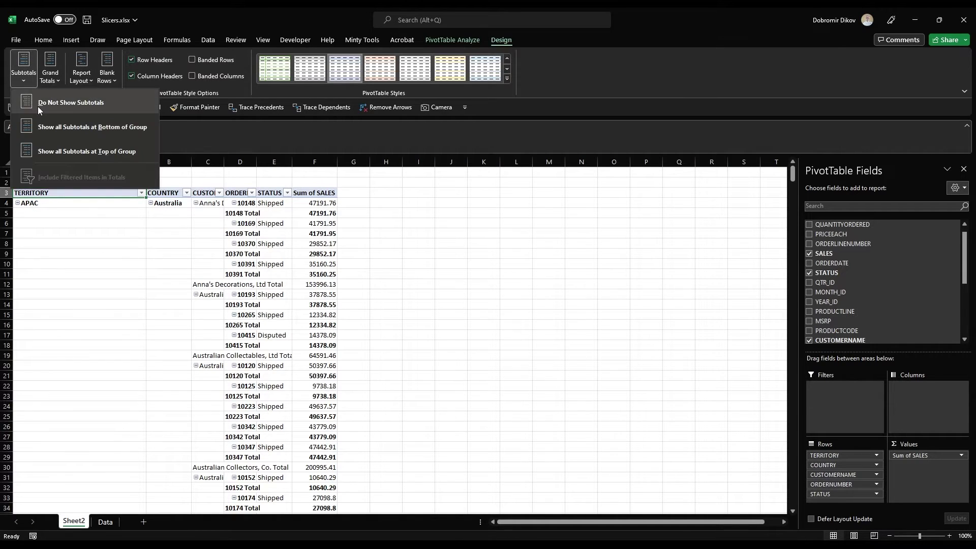
{"action": "left_click", "coordinate": [39, 102]}
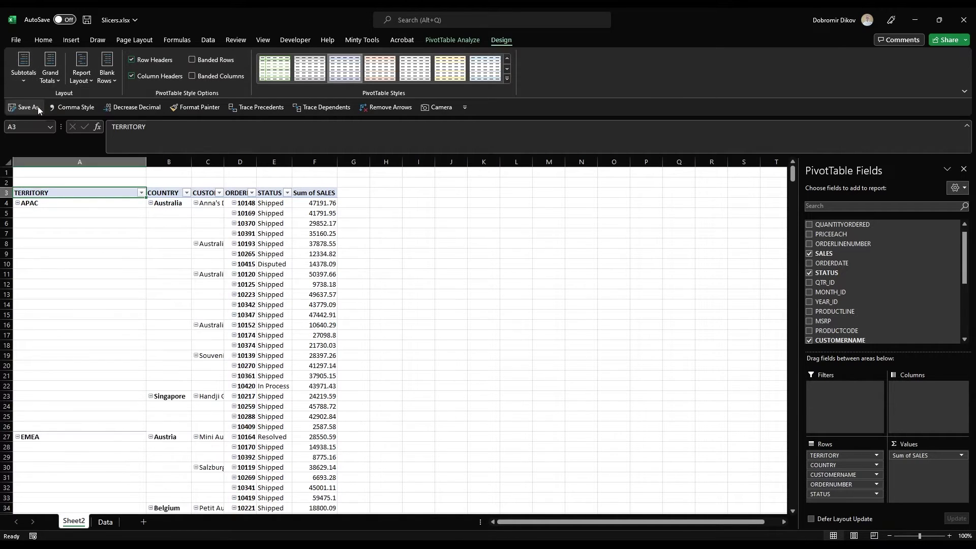
{"action": "left_click", "coordinate": [81, 74]}
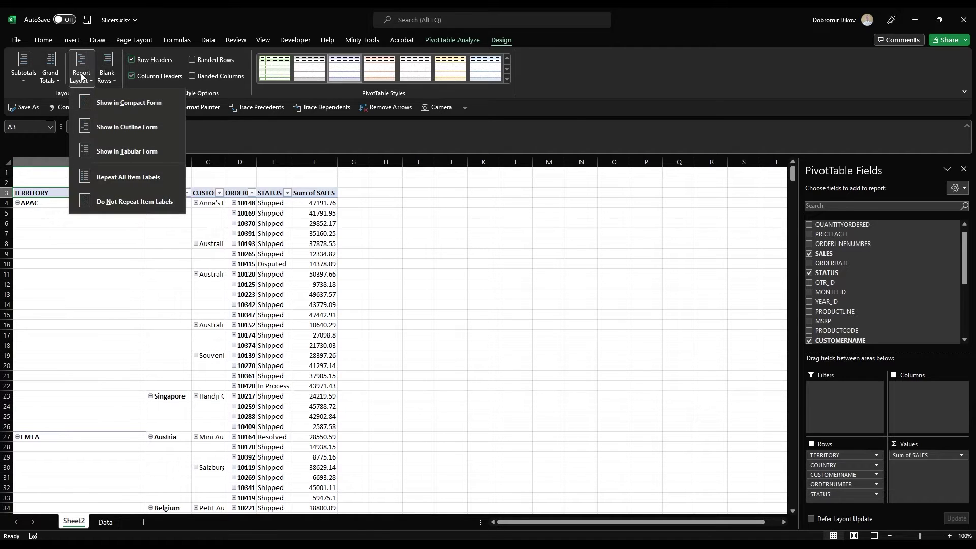
{"action": "left_click", "coordinate": [122, 179]}
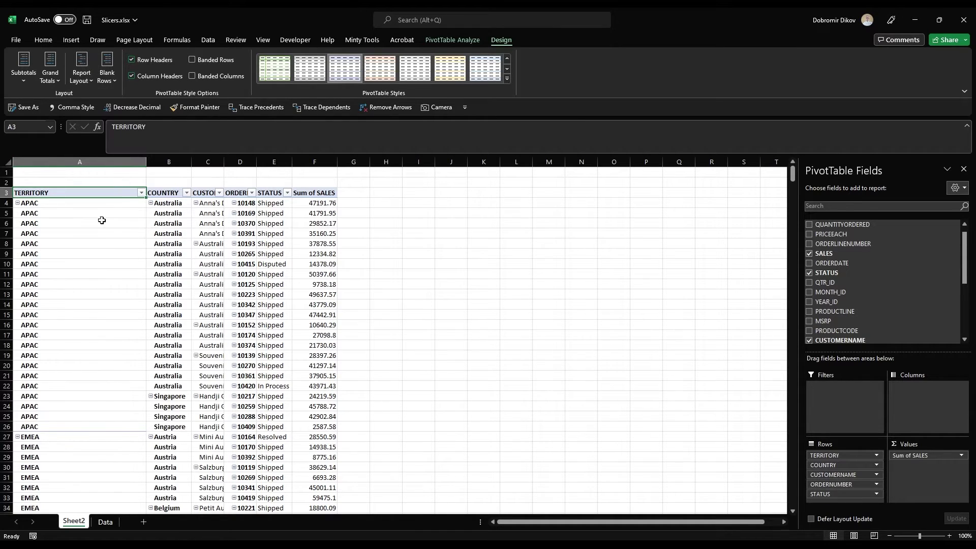
Insert a blank column and rows before the pivot table, then show the Minty Tools tab
{"action": "left_click", "coordinate": [33, 161]}
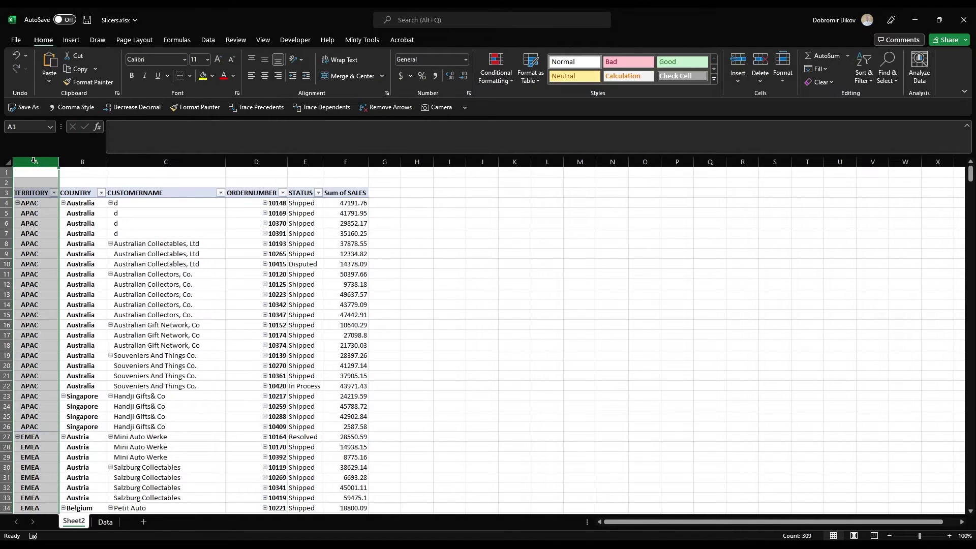
{"action": "key", "text": "ctrl+plus"}
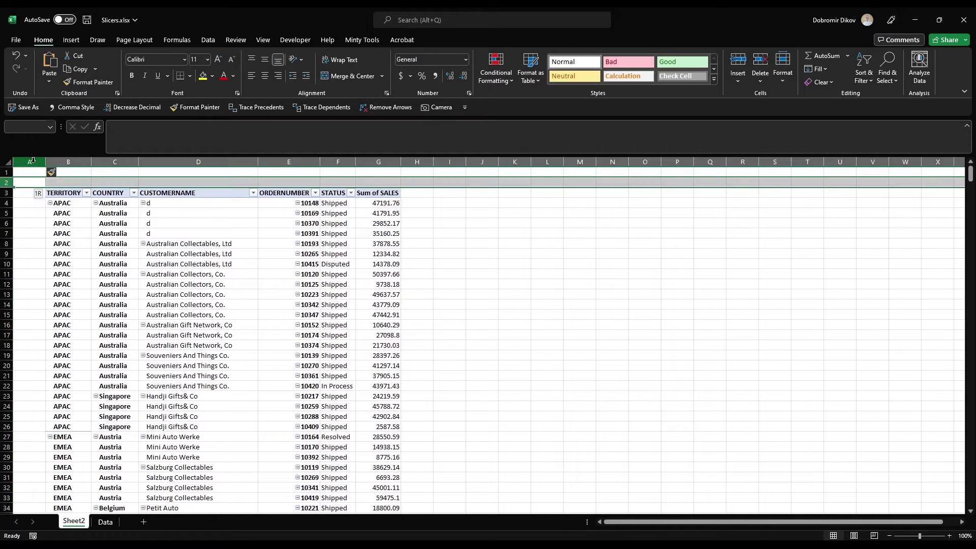
{"action": "key", "text": "ctrl+plus"}
{"action": "key", "text": "ctrl+plus"}
{"action": "key", "text": "ctrl+plus"}
{"action": "key", "text": "ctrl+plus"}
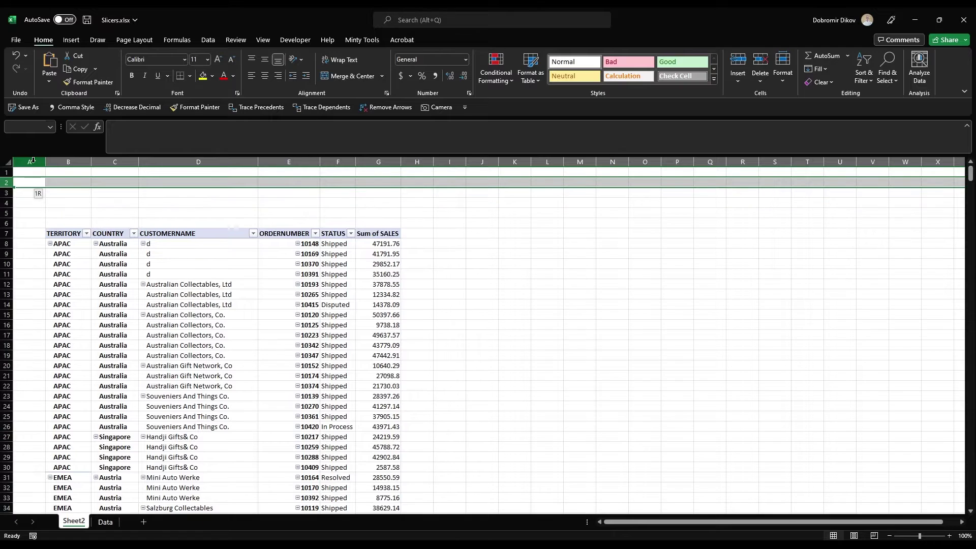
{"action": "left_click", "coordinate": [188, 203]}
{"action": "left_click", "coordinate": [376, 41]}
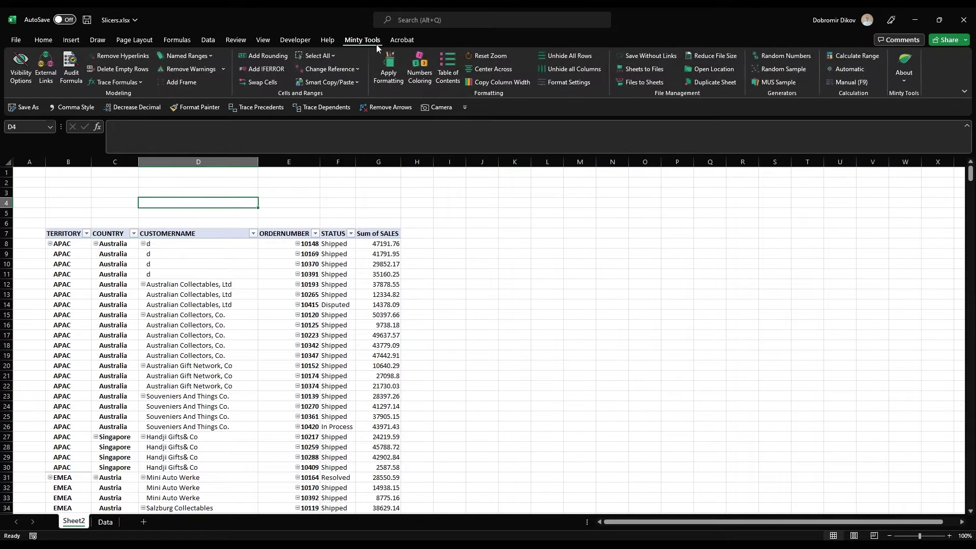
Apply report formatting with title 'Sales Review', worksheet 'Sales' and company 'Minty Analyst'
{"action": "left_click", "coordinate": [432, 80]}
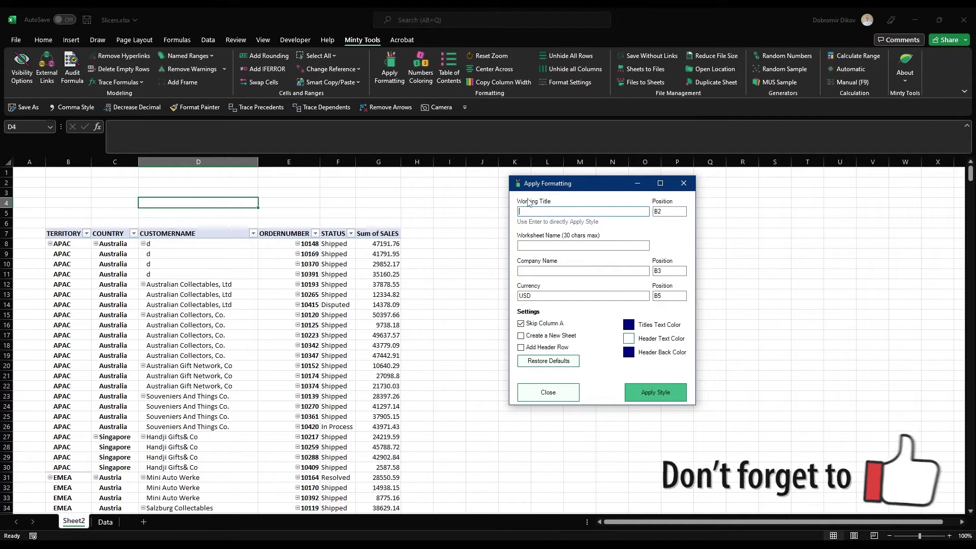
{"action": "type", "text": "Sales Review"}
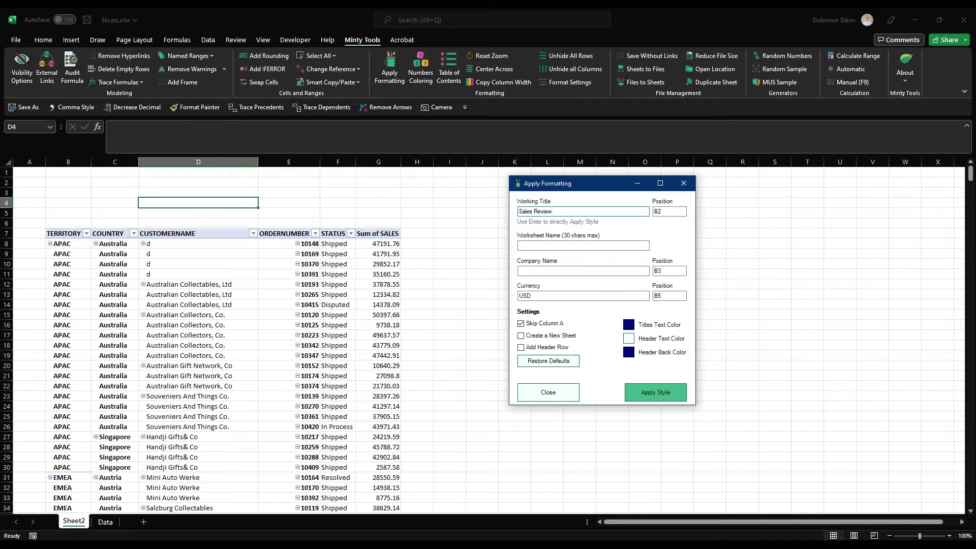
{"action": "key", "text": "Tab"}
{"action": "type", "text": "Sales"}
{"action": "key", "text": "Tab"}
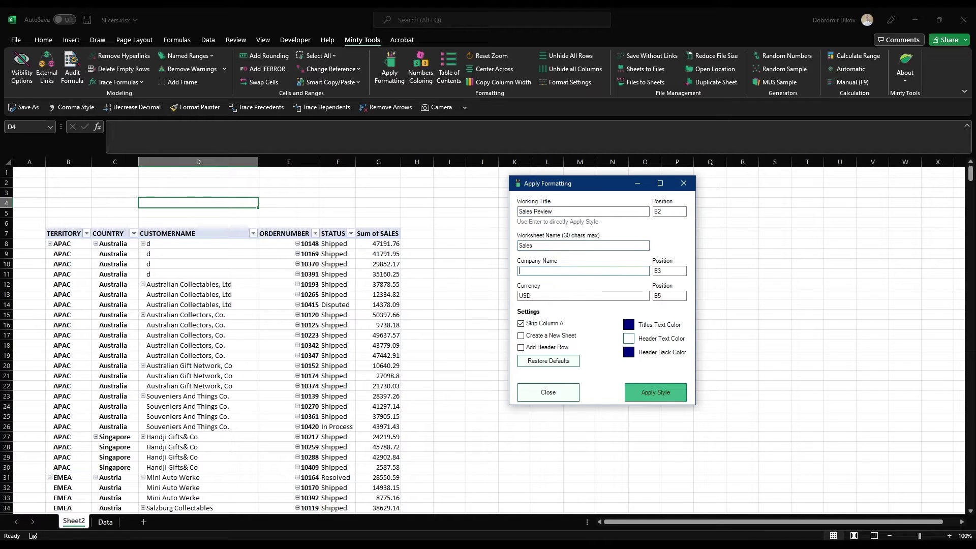
{"action": "type", "text": "Minty Analyst"}
{"action": "left_click", "coordinate": [671, 396]}
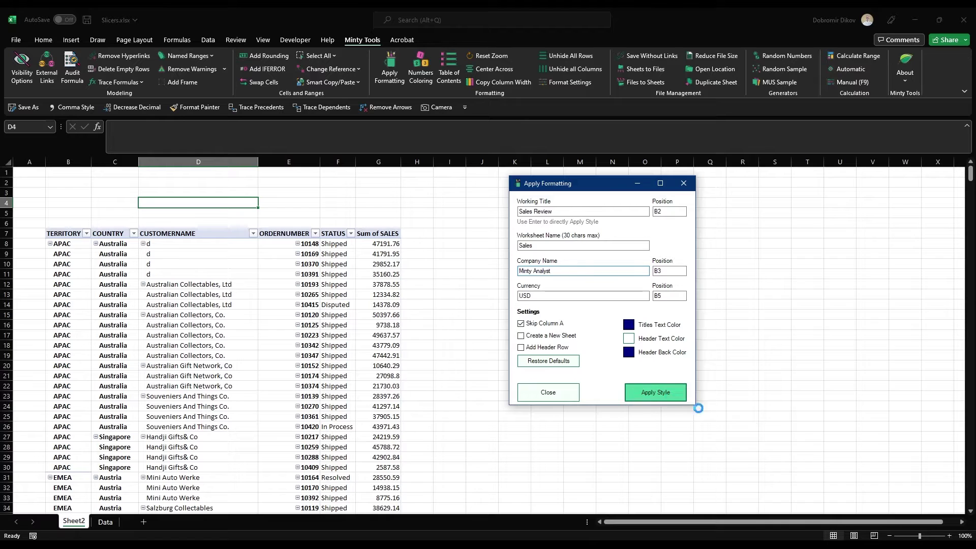
Confirm the formatting message, review Home fill colours, and select the Sum of SALES column
{"action": "left_click", "coordinate": [497, 308]}
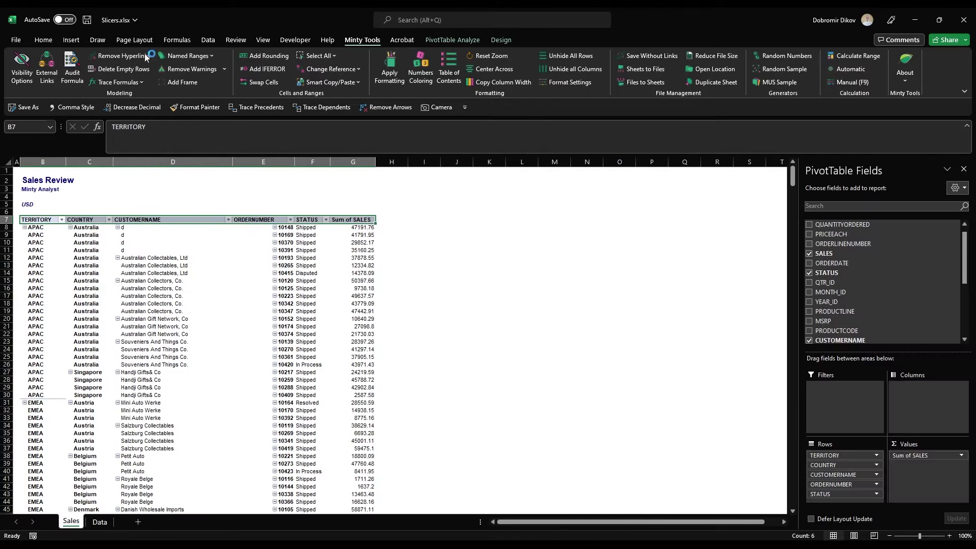
{"action": "left_click", "coordinate": [43, 40]}
{"action": "left_click", "coordinate": [212, 76]}
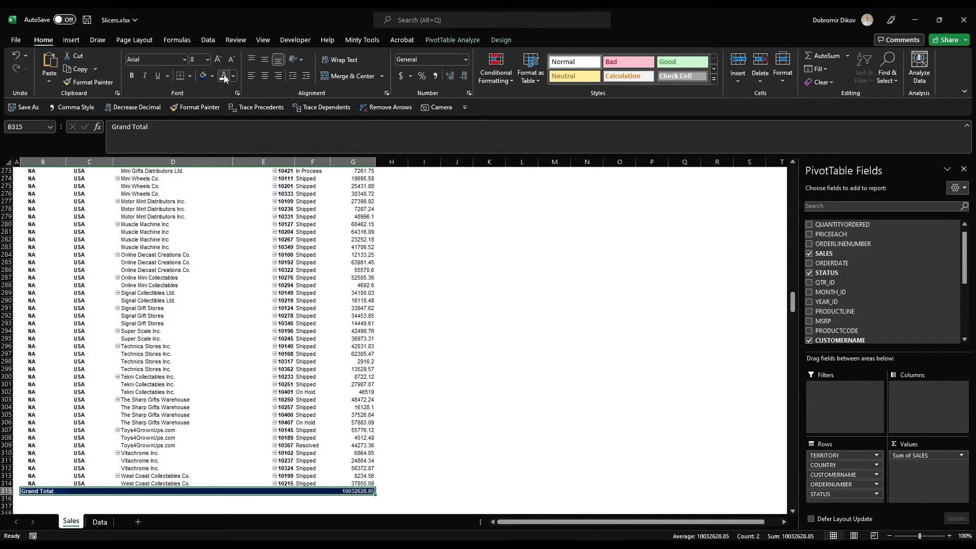
{"action": "left_click", "coordinate": [352, 161]}
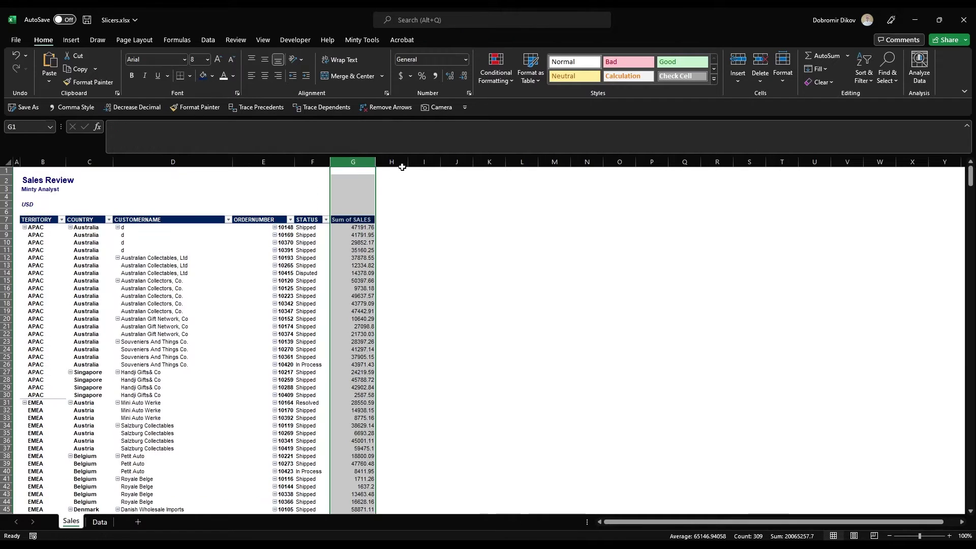
Apply Comma Style to the Sum of SALES column, then select its G7 header
{"action": "left_click", "coordinate": [435, 76]}
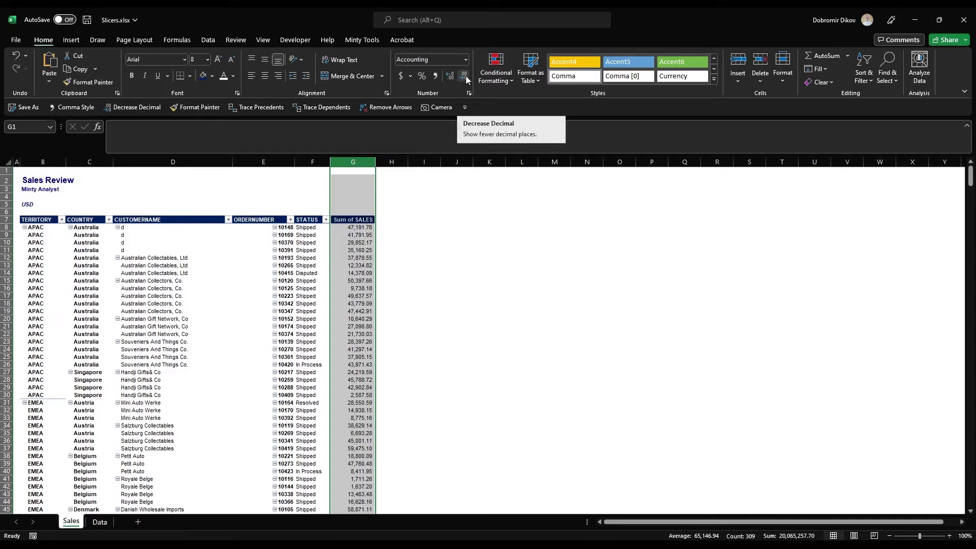
{"action": "left_click", "coordinate": [144, 282]}
{"action": "scroll", "coordinate": [105, 323], "scroll_direction": "up", "scroll_amount": 4}
{"action": "scroll", "coordinate": [106, 323], "scroll_direction": "up", "scroll_amount": 3}
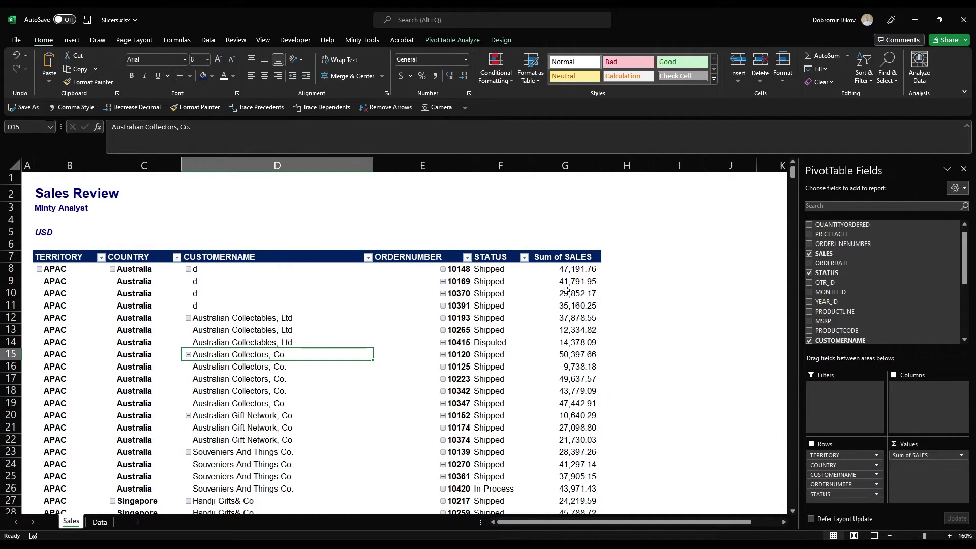
{"action": "left_click", "coordinate": [568, 257]}
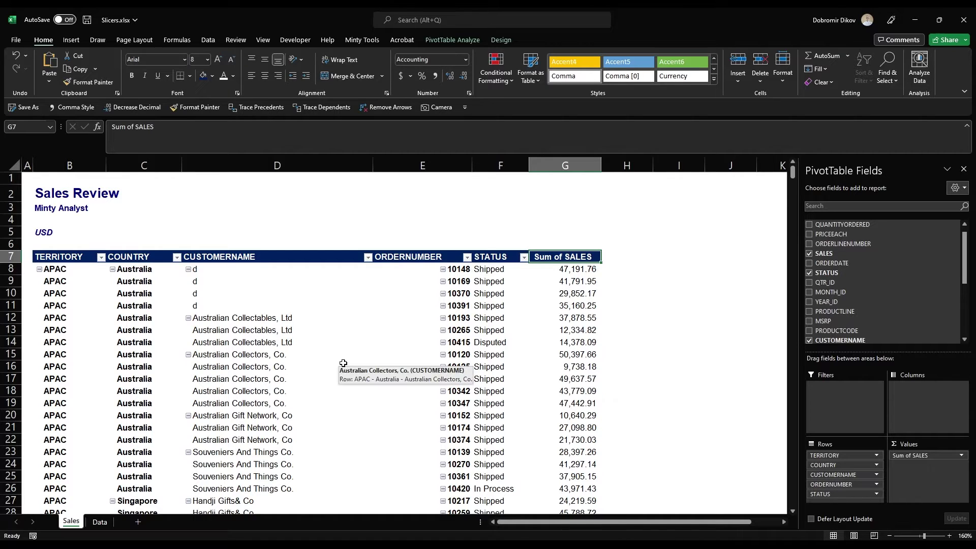
Filter the TERRITORY field to show only EMEA
{"action": "left_click", "coordinate": [102, 258]}
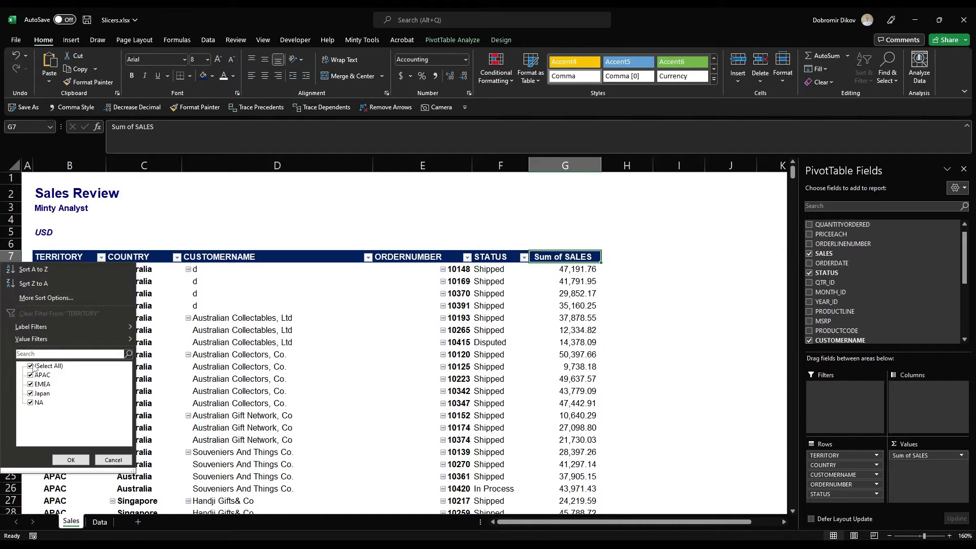
{"action": "left_click", "coordinate": [34, 368]}
{"action": "left_click", "coordinate": [30, 384]}
{"action": "left_click", "coordinate": [70, 459]}
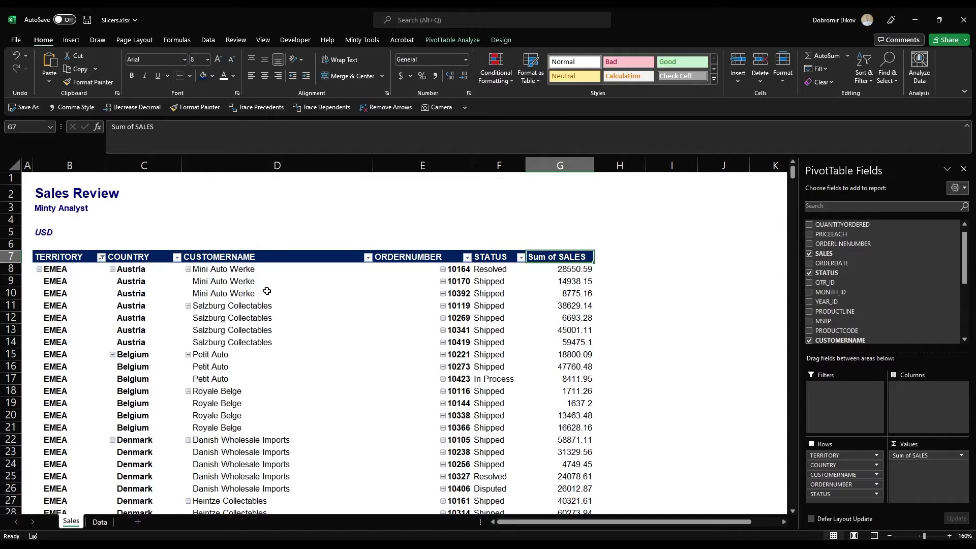
Filter the COUNTRY field to only Australia and Canada
{"action": "left_click", "coordinate": [176, 258]}
{"action": "left_click", "coordinate": [74, 366]}
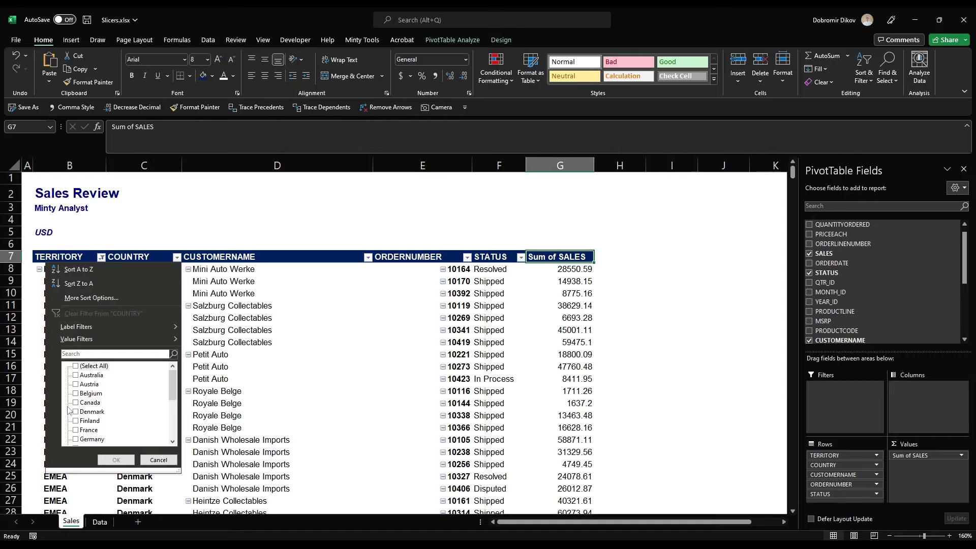
{"action": "left_click", "coordinate": [76, 403]}
{"action": "left_click", "coordinate": [76, 375]}
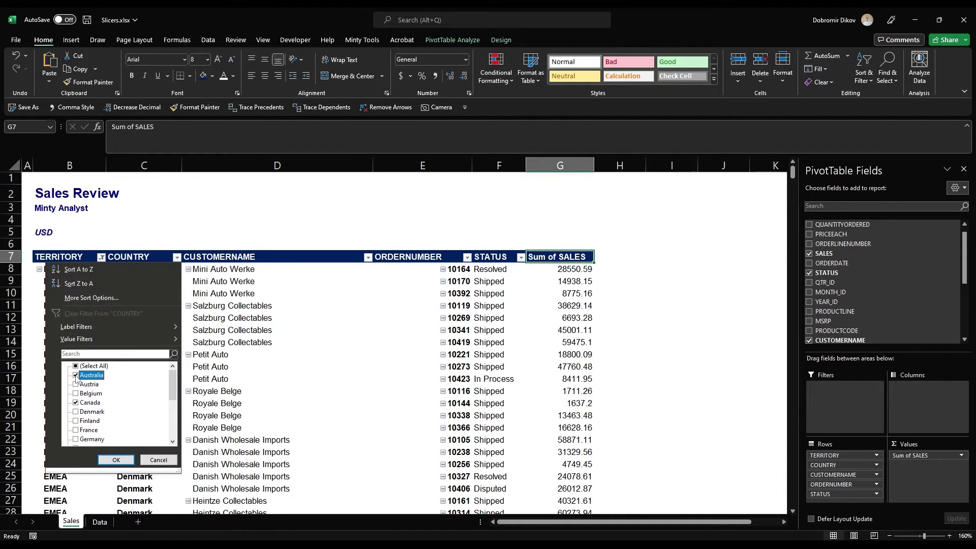
{"action": "left_click", "coordinate": [116, 460]}
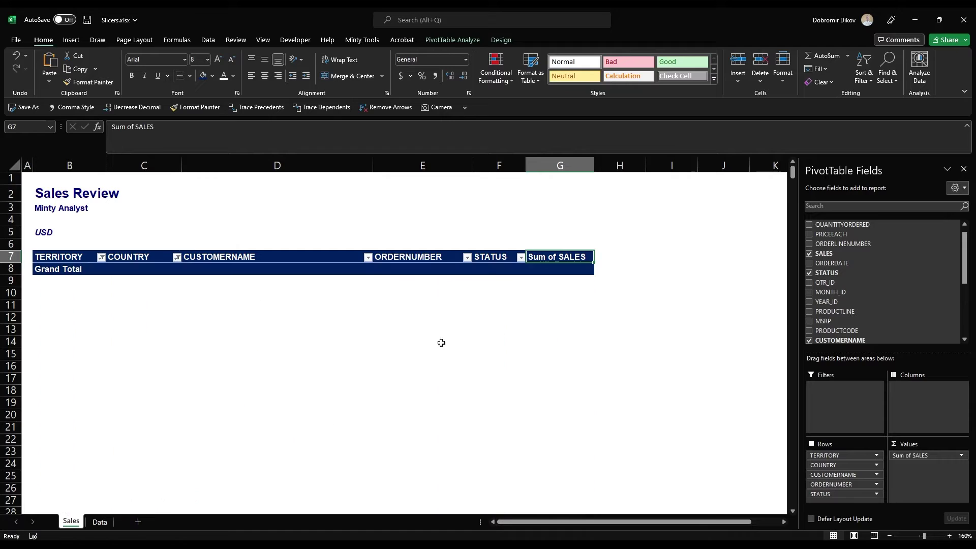
Clear the TERRITORY filter so all territories show again
{"action": "left_click", "coordinate": [101, 257]}
{"action": "left_click", "coordinate": [41, 367]}
{"action": "left_click", "coordinate": [70, 460]}
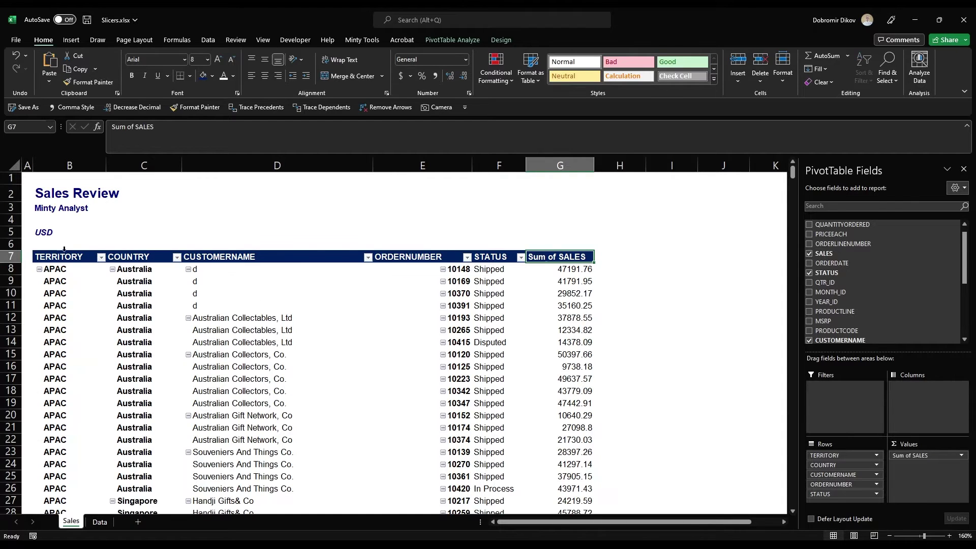
Reapply thousands separators to the sales values and close the PivotTable field list
{"action": "left_click", "coordinate": [559, 305]}
{"action": "left_click", "coordinate": [422, 305], "text": "ctrl"}
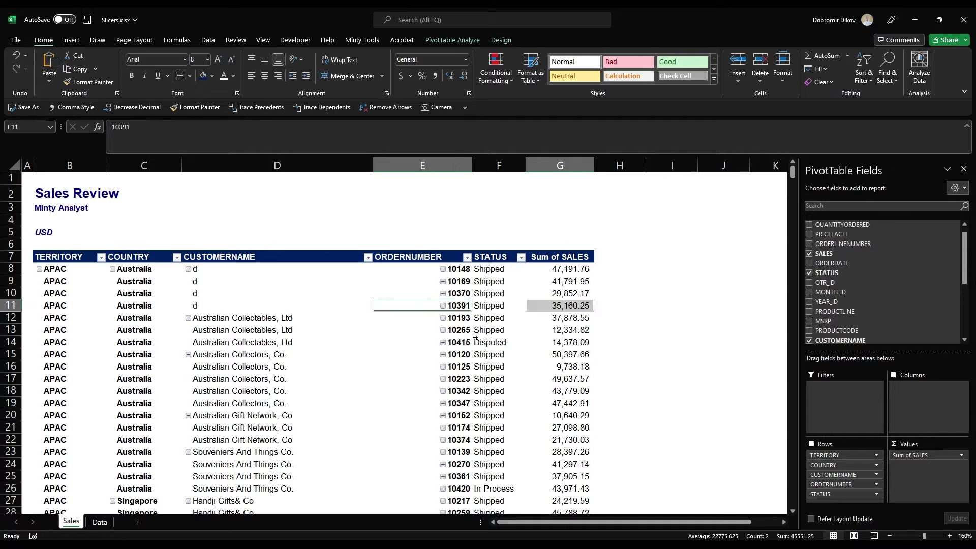
{"action": "left_click", "coordinate": [963, 169]}
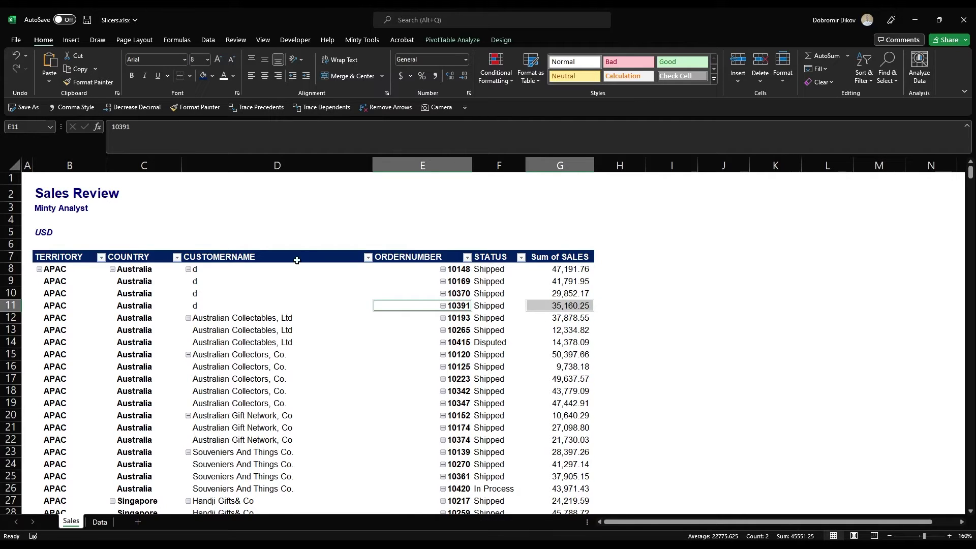
{"action": "key", "text": "Left"}
{"action": "key", "text": "Up"}
{"action": "key", "text": "Up"}
{"action": "key", "text": "Up"}
{"action": "key", "text": "Up"}
{"action": "key", "text": "Up"}
{"action": "key", "text": "Up"}
{"action": "left_click", "coordinate": [177, 354]}
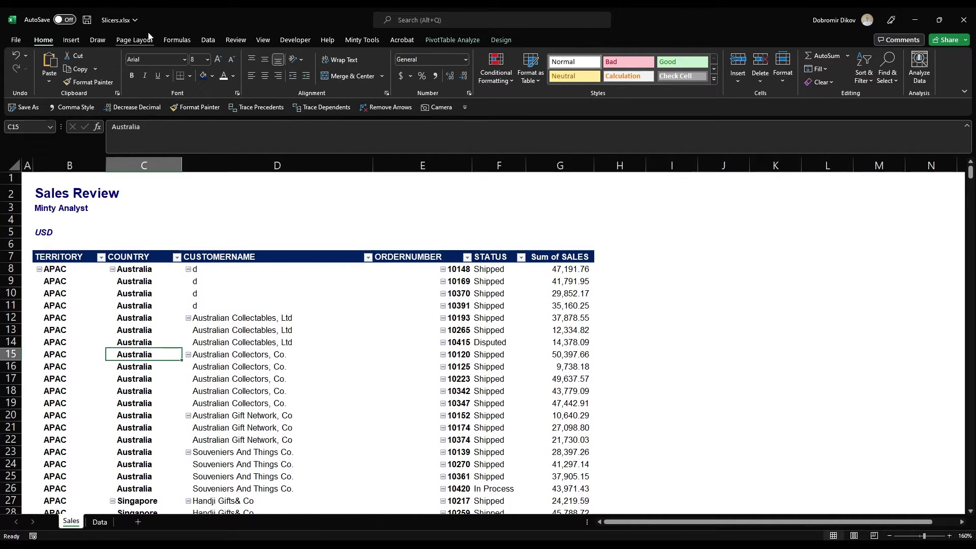
Insert TERRITORY, COUNTRY and STATUS slicers for the pivot table
{"action": "left_click", "coordinate": [452, 39]}
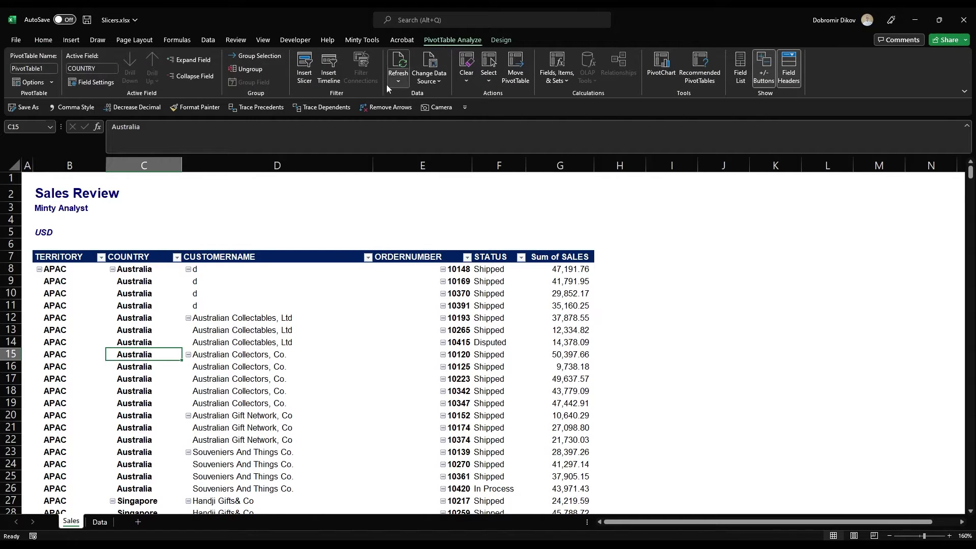
{"action": "left_click", "coordinate": [305, 71]}
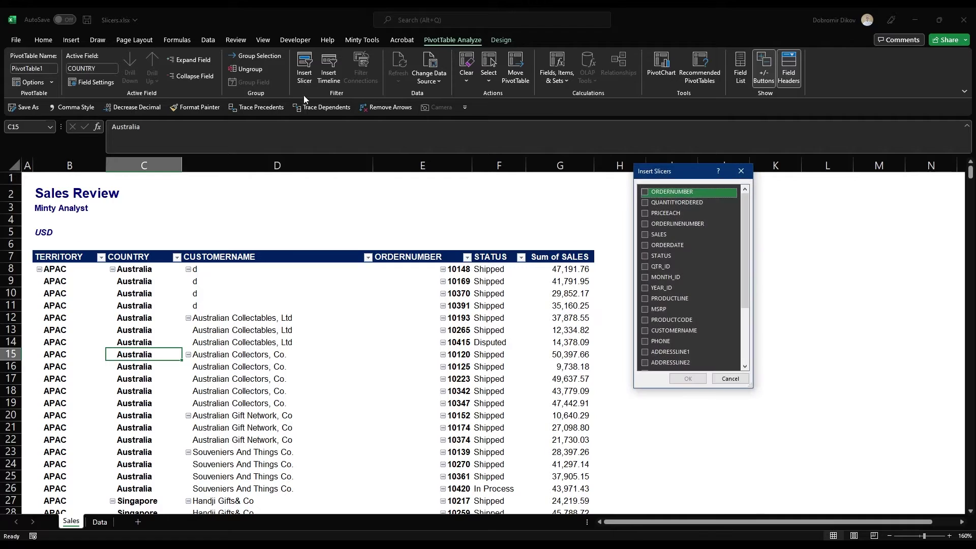
{"action": "scroll", "coordinate": [656, 333], "scroll_direction": "down", "scroll_amount": 3}
{"action": "left_click", "coordinate": [645, 329]}
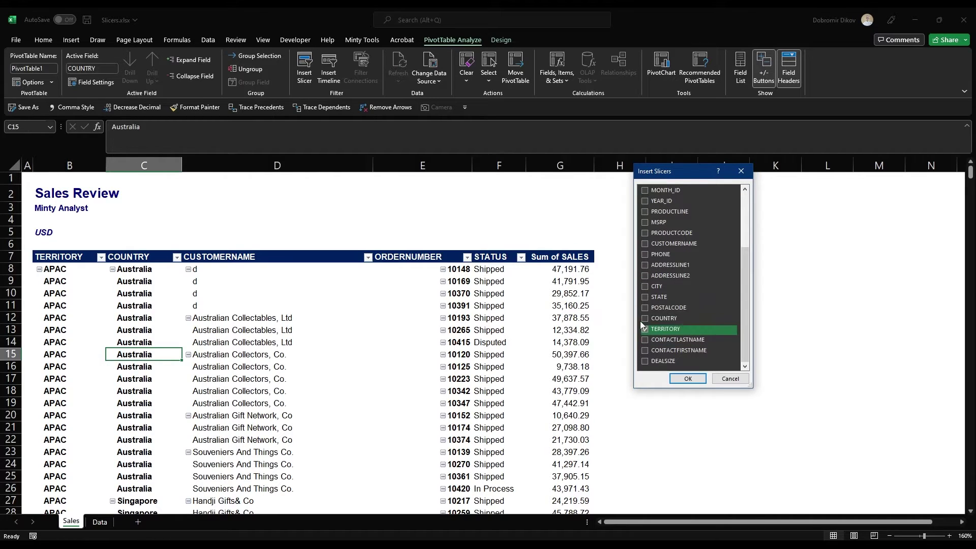
{"action": "left_click", "coordinate": [645, 319]}
{"action": "scroll", "coordinate": [660, 296], "scroll_direction": "up", "scroll_amount": 2}
{"action": "scroll", "coordinate": [660, 295], "scroll_direction": "up", "scroll_amount": 1}
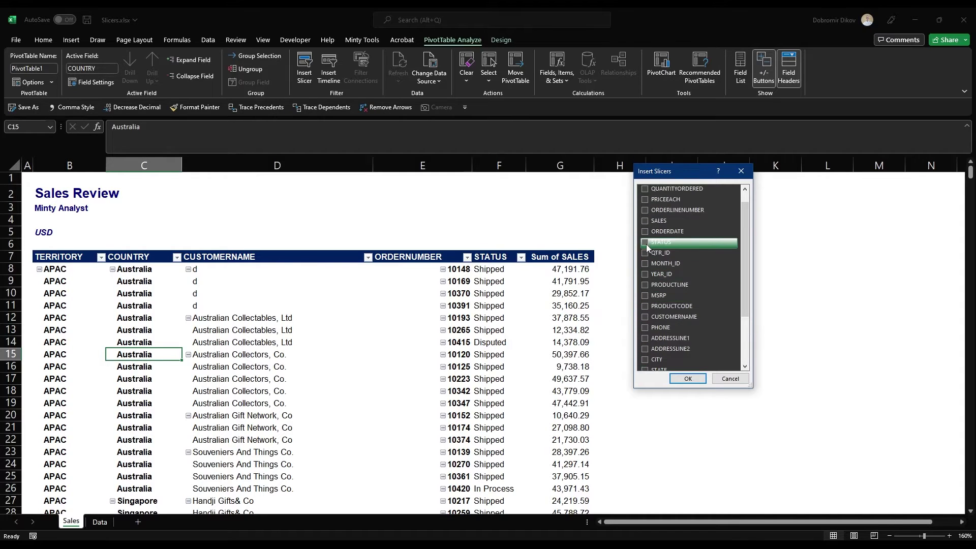
{"action": "scroll", "coordinate": [658, 285], "scroll_direction": "up", "scroll_amount": 1}
{"action": "left_click", "coordinate": [688, 379]}
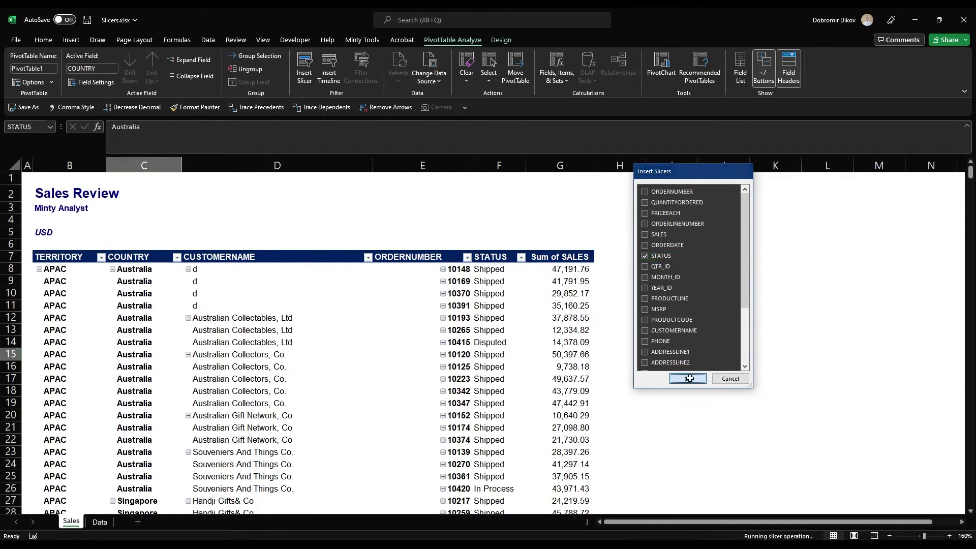
Move the Territory slicer beside the PivotTable, narrow column H, and shorten the slicer
{"action": "left_click_drag", "start_coordinate": [507, 290], "coordinate": [760, 271]}
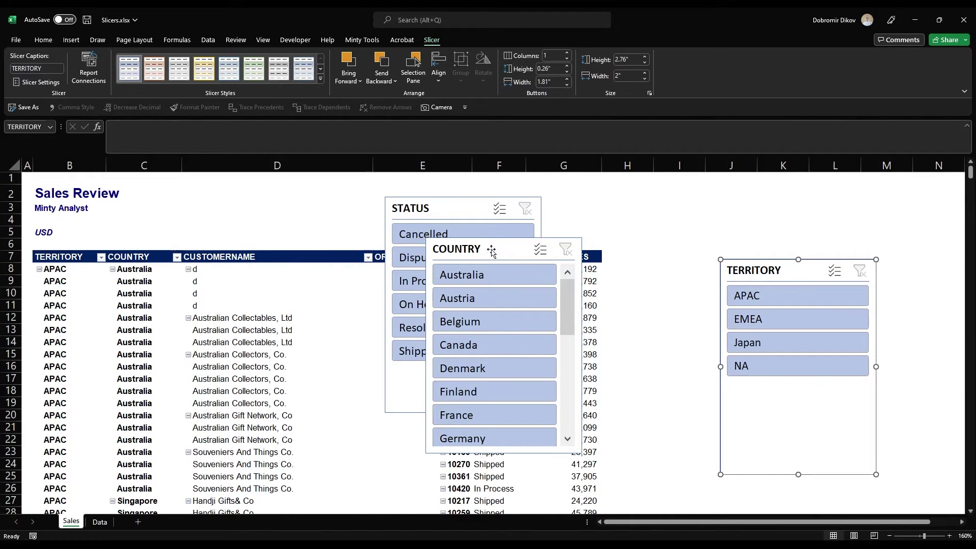
{"action": "left_click_drag", "start_coordinate": [762, 269], "coordinate": [668, 261]}
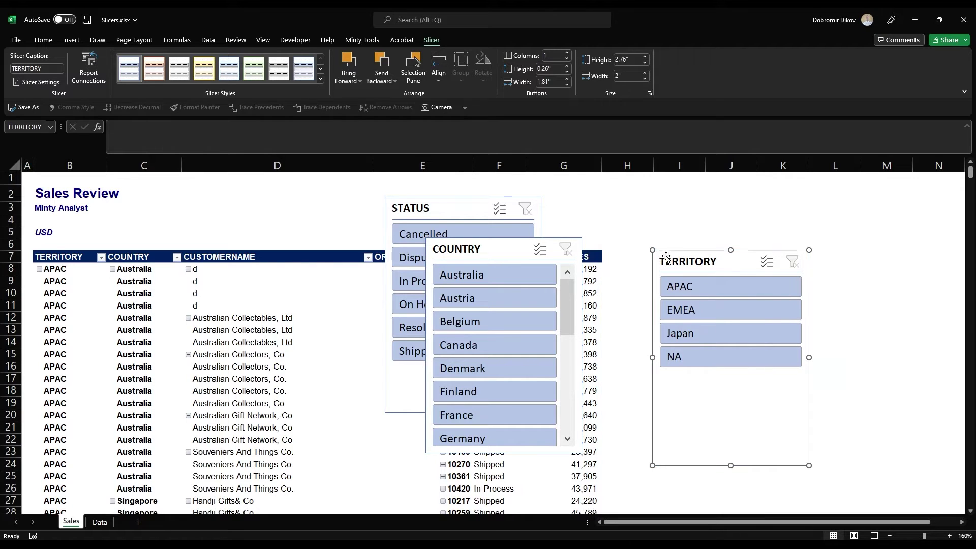
{"action": "left_click_drag", "start_coordinate": [656, 169], "coordinate": [627, 169]}
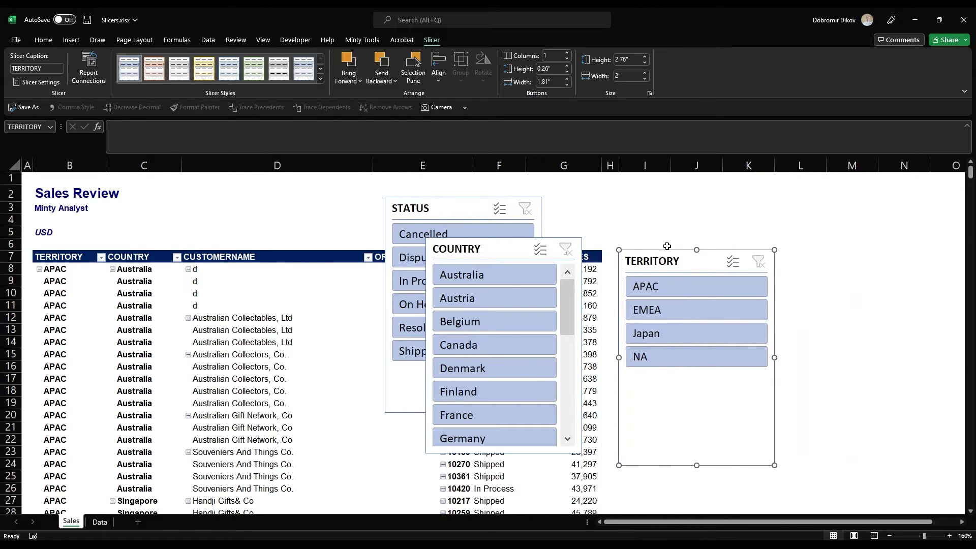
{"action": "left_click_drag", "start_coordinate": [697, 465], "coordinate": [699, 383]}
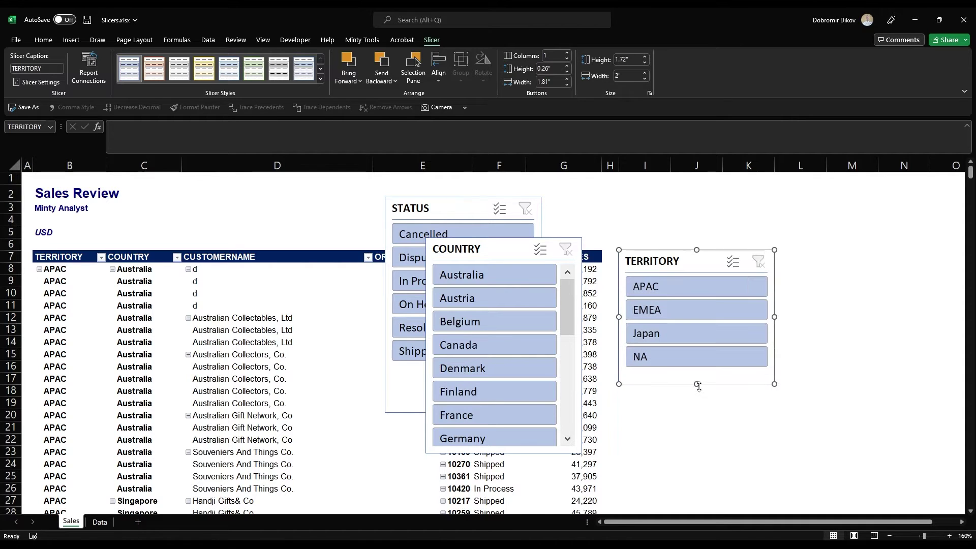
{"action": "key", "text": "alt"}
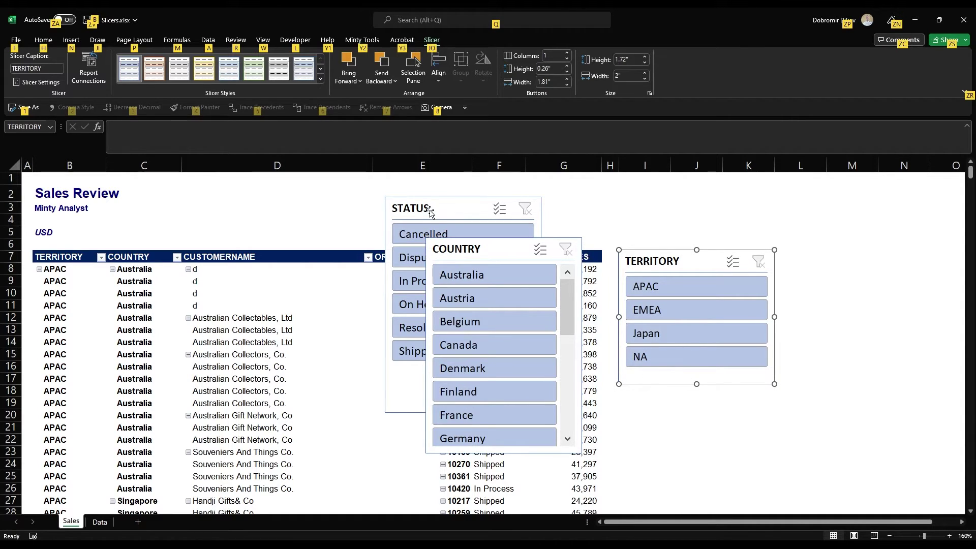
Place Country right of Territory, shorten it to match, and set Status below Territory
{"action": "left_click_drag", "start_coordinate": [460, 249], "coordinate": [826, 261]}
{"action": "left_click_drag", "start_coordinate": [854, 466], "coordinate": [850, 384]}
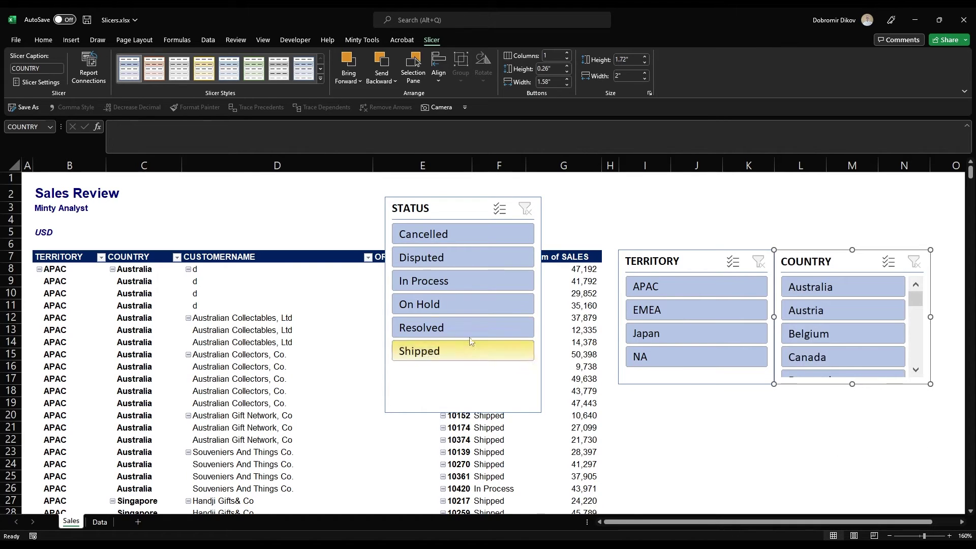
{"action": "left_click_drag", "start_coordinate": [464, 212], "coordinate": [695, 397]}
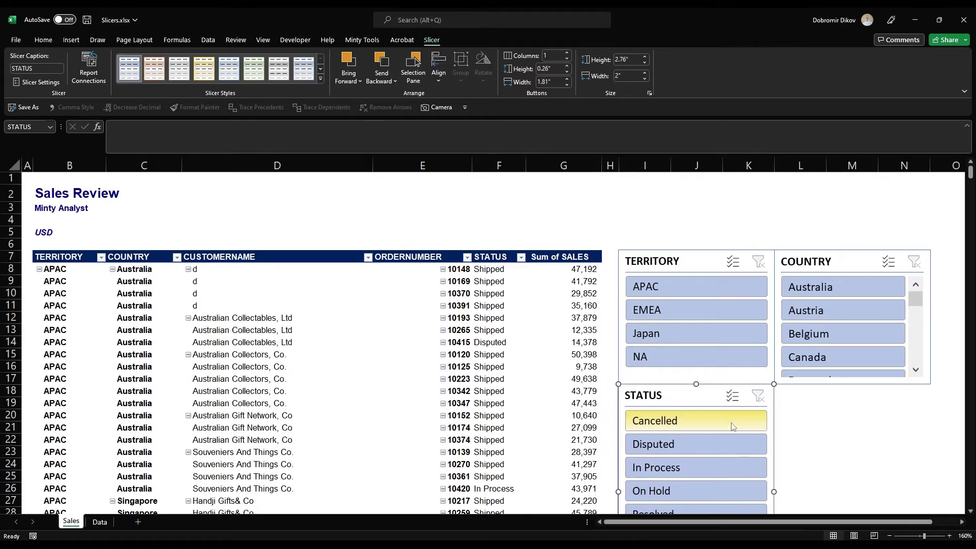
Stretch the Country slicer taller so Ireland through UK are listed
{"action": "left_click", "coordinate": [786, 379]}
{"action": "scroll", "coordinate": [844, 335], "scroll_direction": "down", "scroll_amount": 5}
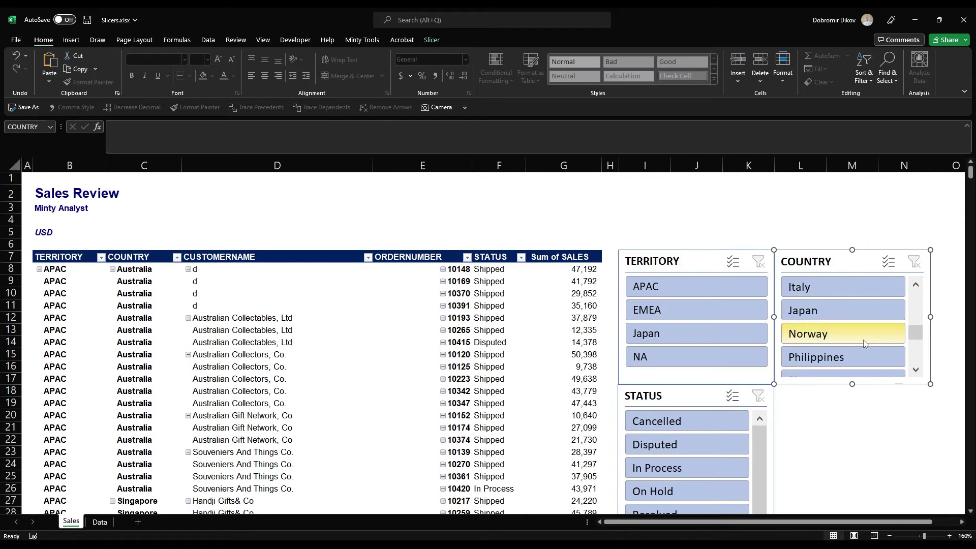
{"action": "left_click", "coordinate": [845, 408]}
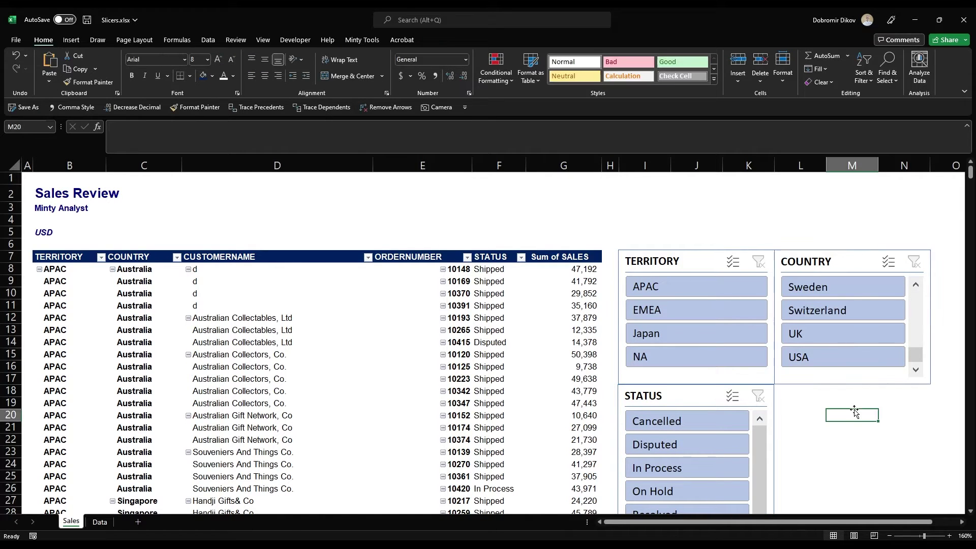
{"action": "scroll", "coordinate": [848, 382], "scroll_direction": "down", "scroll_amount": 3}
{"action": "left_click", "coordinate": [853, 271]}
{"action": "left_click_drag", "start_coordinate": [853, 270], "coordinate": [838, 442]}
{"action": "left_click", "coordinate": [696, 508]}
Select cell C10 in the PivotTable and show the PivotTable Analyze tools
{"action": "scroll", "coordinate": [696, 503], "scroll_direction": "up", "scroll_amount": 3}
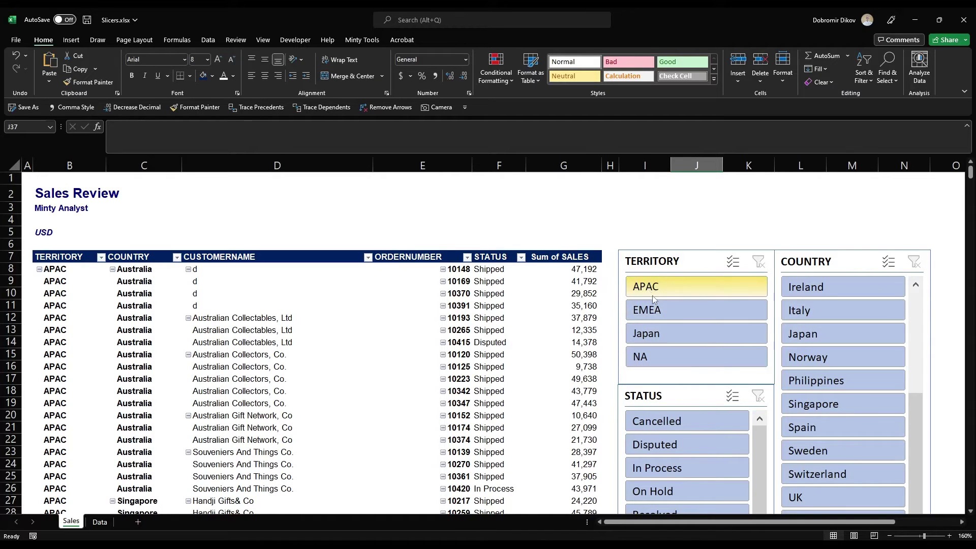
{"action": "left_click", "coordinate": [174, 290]}
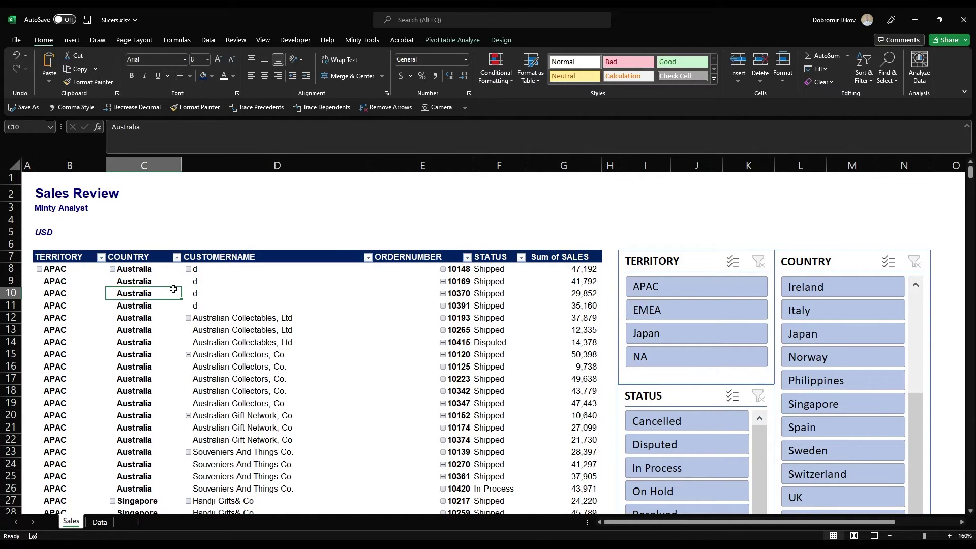
{"action": "left_click", "coordinate": [455, 39]}
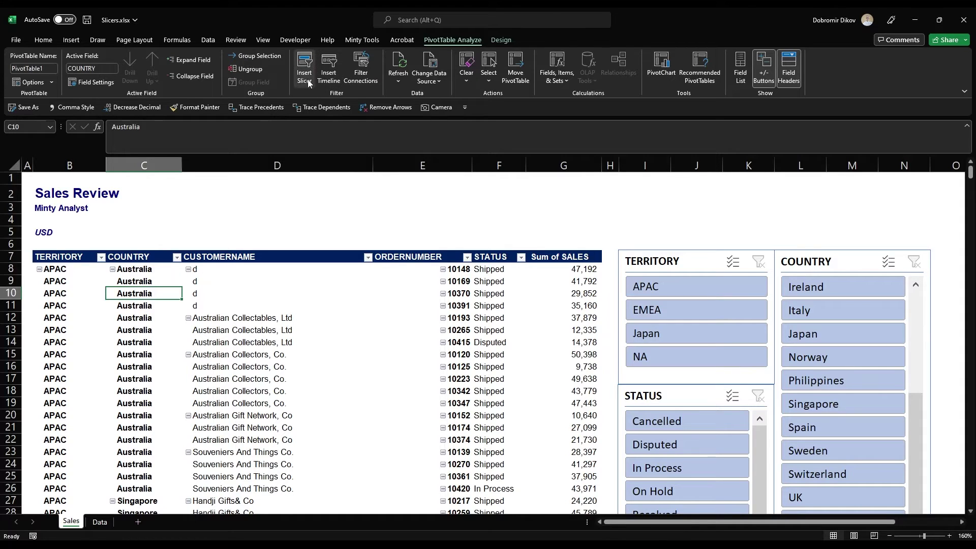
Add an ORDERDATE timeline for the PivotTable and move it to the top right
{"action": "left_click", "coordinate": [329, 76]}
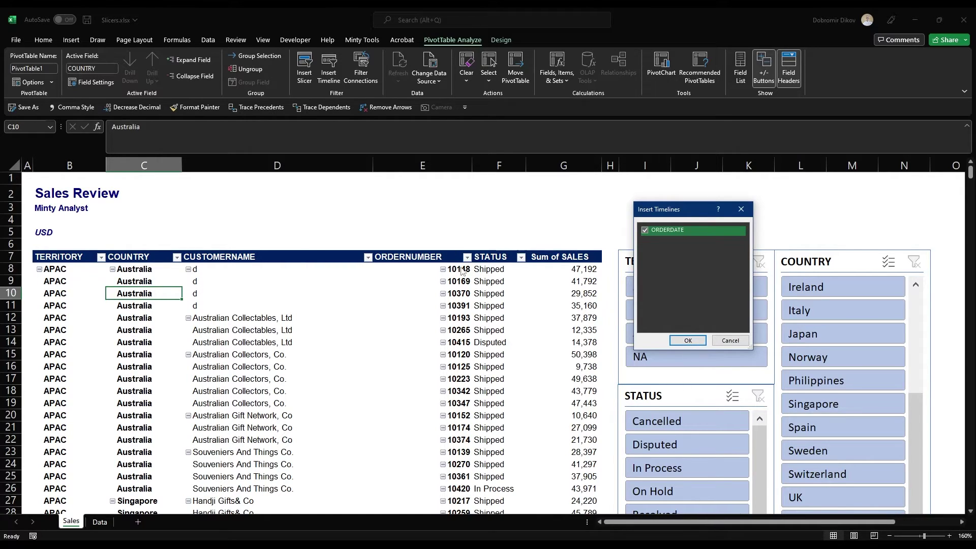
{"action": "left_click", "coordinate": [688, 340]}
{"action": "left_click_drag", "start_coordinate": [443, 298], "coordinate": [735, 219]}
Insert blank rows above the PivotTable header at row 7, pushing the table to row 14
{"action": "left_click", "coordinate": [11, 257]}
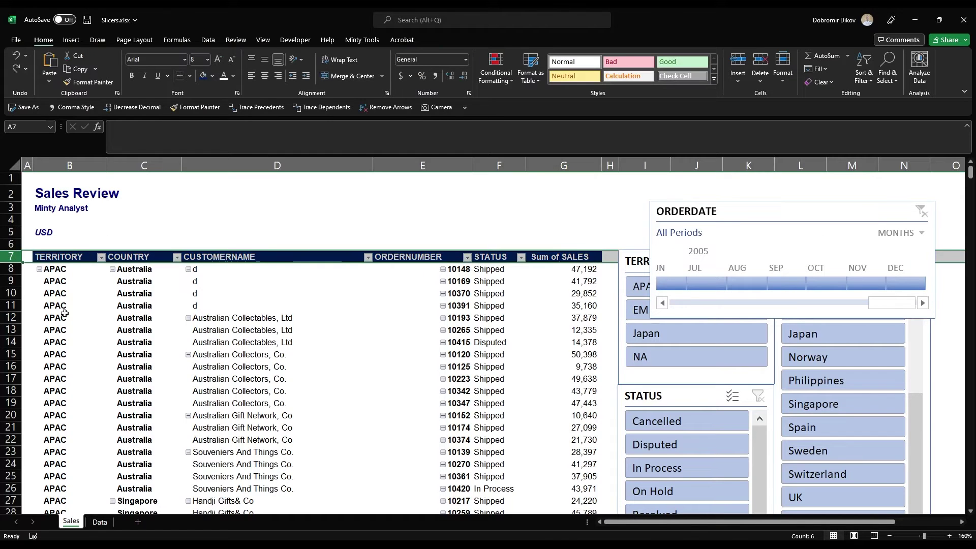
{"action": "key", "text": "ctrl+plus"}
{"action": "key", "text": "ctrl+plus"}
{"action": "key", "text": "ctrl+plus"}
{"action": "key", "text": "ctrl+plus"}
{"action": "key", "text": "ctrl+plus"}
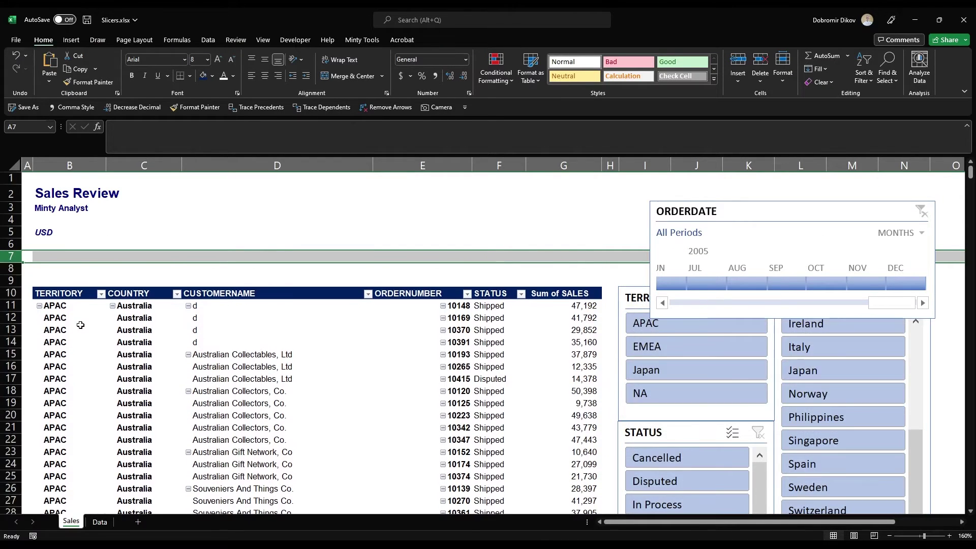
{"action": "key", "text": "ctrl+plus"}
{"action": "key", "text": "ctrl+plus"}
Move the ORDERDATE timeline above the table's left side and insert three more rows above it
{"action": "left_click_drag", "start_coordinate": [721, 210], "coordinate": [690, 215]}
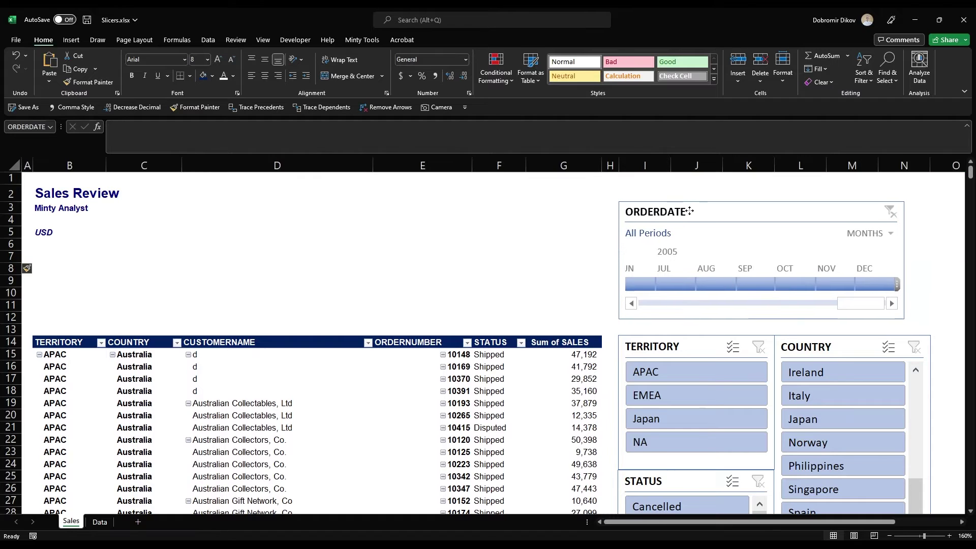
{"action": "left_click", "coordinate": [235, 233]}
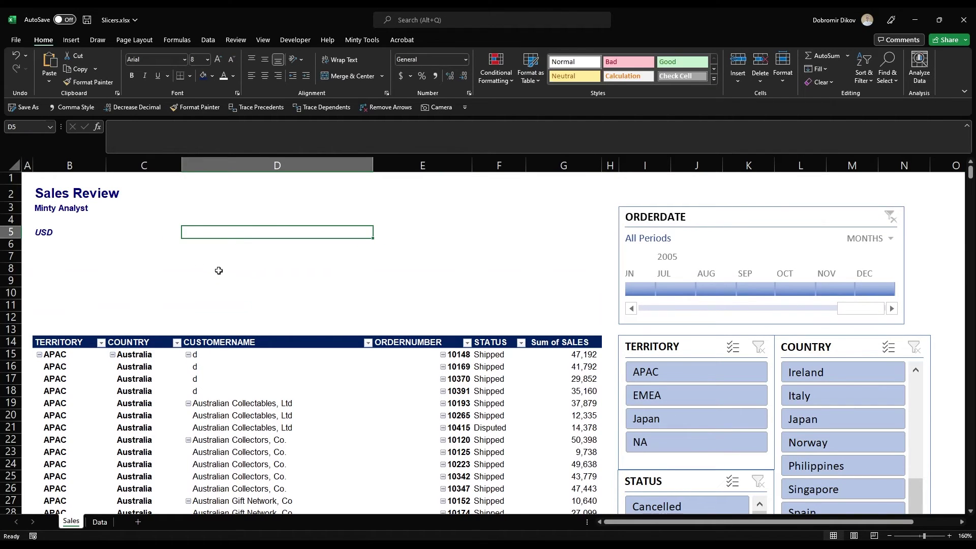
{"action": "left_click_drag", "start_coordinate": [637, 226], "coordinate": [66, 349]}
{"action": "key", "text": "ctrl+plus"}
{"action": "key", "text": "ctrl+plus"}
{"action": "key", "text": "ctrl+plus"}
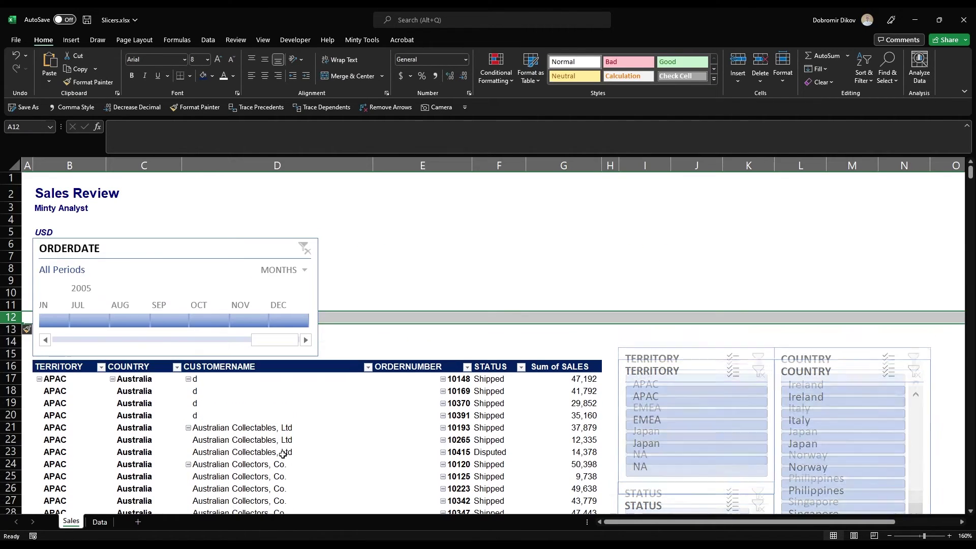
Widen the ORDERDATE timeline to the PivotTable's full width, with the slicers raised beside it
{"action": "left_click", "coordinate": [316, 309]}
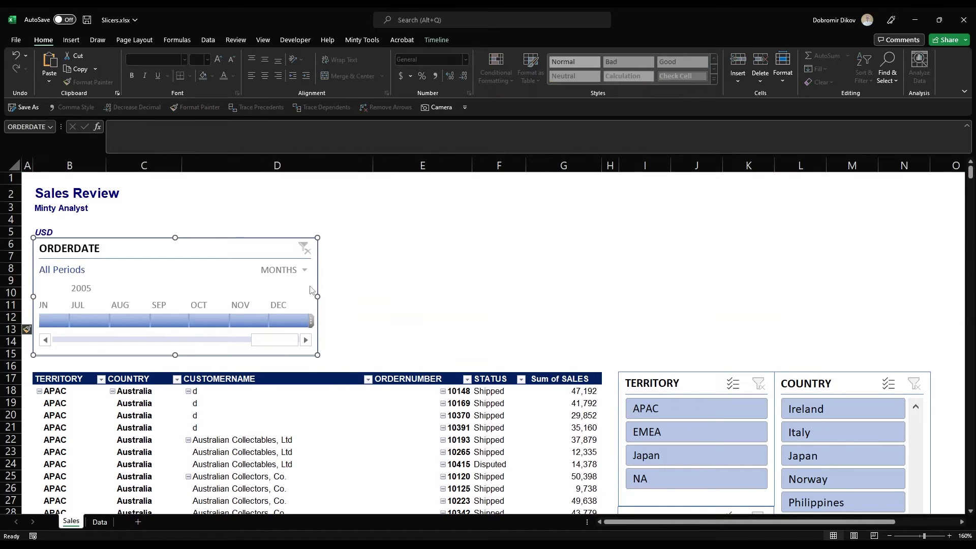
{"action": "left_click_drag", "start_coordinate": [317, 296], "coordinate": [602, 304]}
{"action": "left_click_drag", "start_coordinate": [676, 393], "coordinate": [679, 222]}
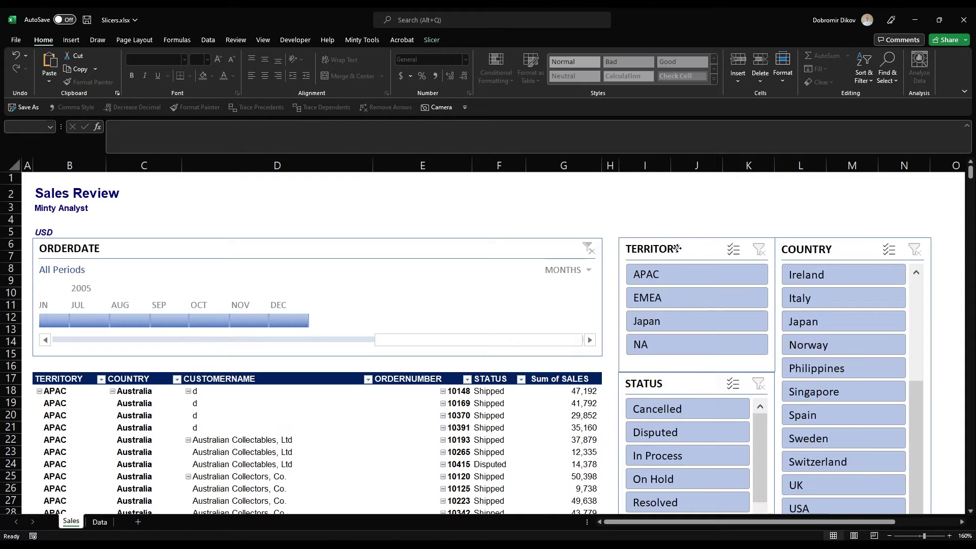
{"action": "left_click", "coordinate": [696, 208]}
Scroll the ORDERDATE timeline back to the 2003 months
{"action": "scroll", "coordinate": [331, 347], "scroll_direction": "down", "scroll_amount": 4}
{"action": "scroll", "coordinate": [247, 416], "scroll_direction": "up", "scroll_amount": 4}
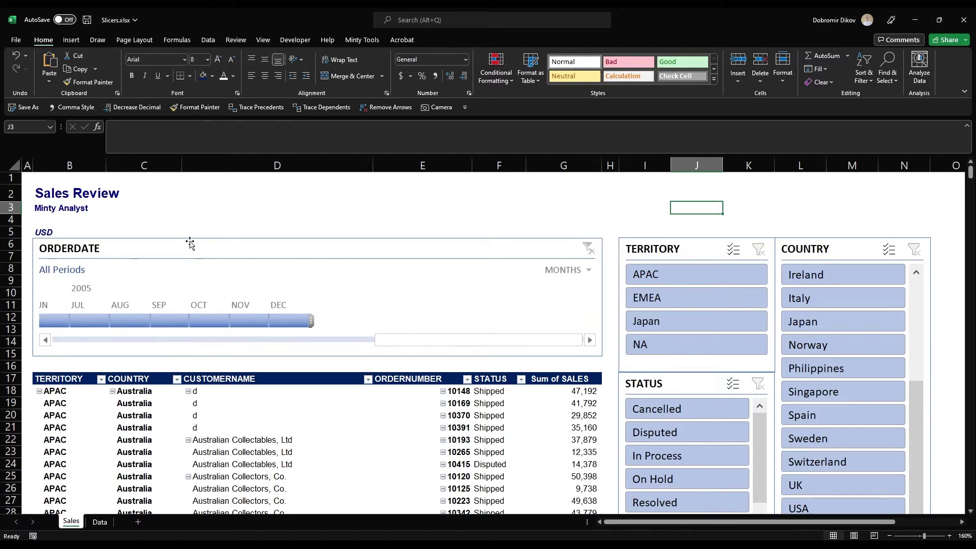
{"action": "left_click_drag", "start_coordinate": [407, 343], "coordinate": [143, 344]}
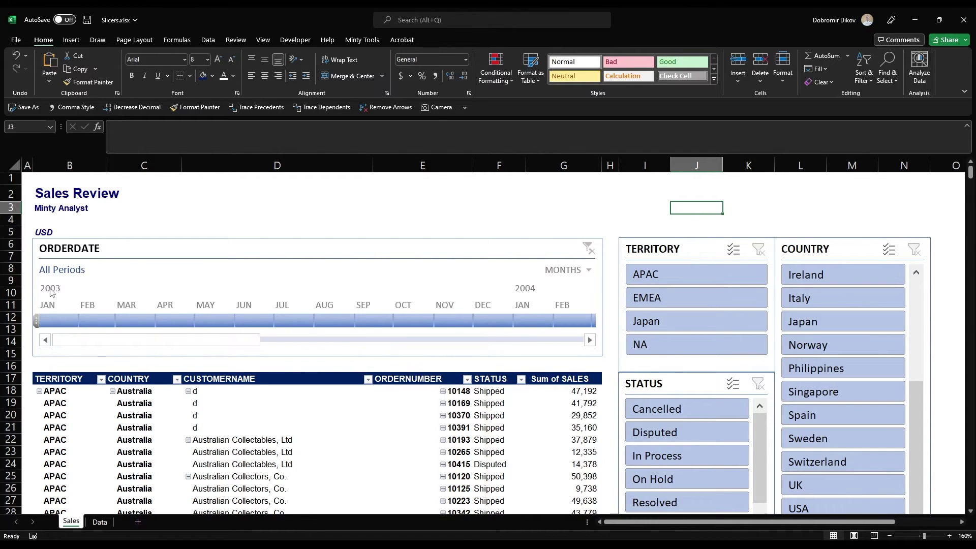
{"action": "left_click_drag", "start_coordinate": [102, 344], "coordinate": [152, 340]}
Try several 2003 month ranges, then settle on JUN 2003, leaving six orders totalling 168,083
{"action": "left_click", "coordinate": [94, 321]}
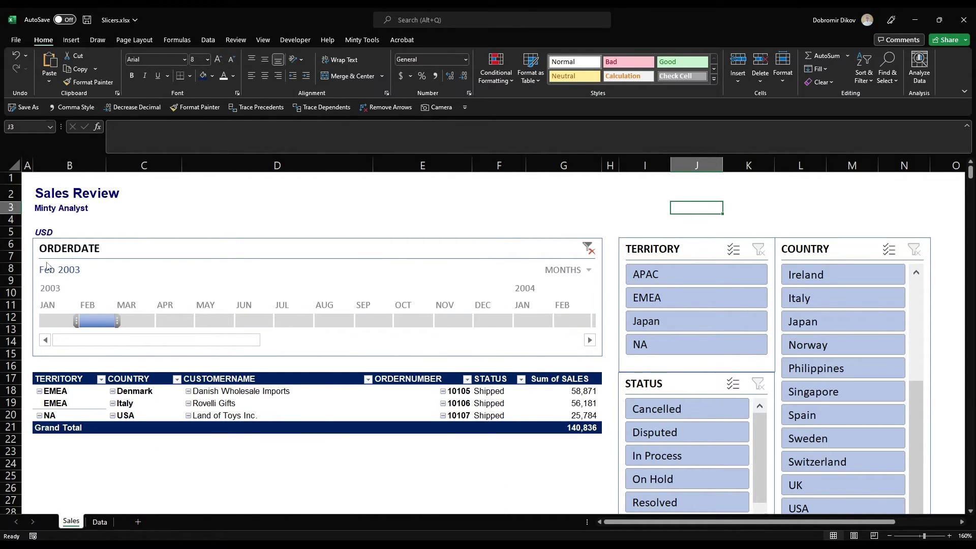
{"action": "left_click_drag", "start_coordinate": [133, 320], "coordinate": [289, 317]}
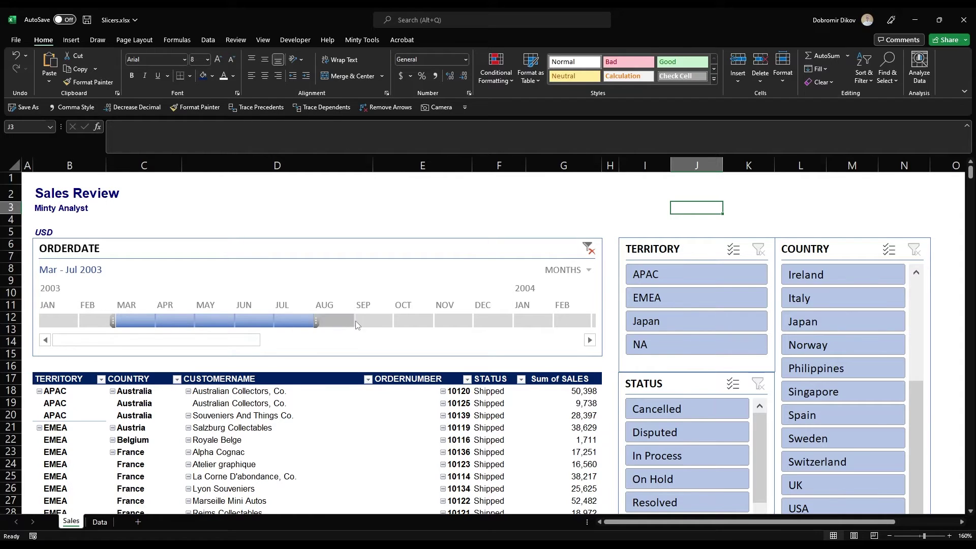
{"action": "left_click", "coordinate": [379, 322]}
{"action": "left_click", "coordinate": [293, 321]}
{"action": "left_click", "coordinate": [334, 320]}
{"action": "left_click", "coordinate": [254, 320]}
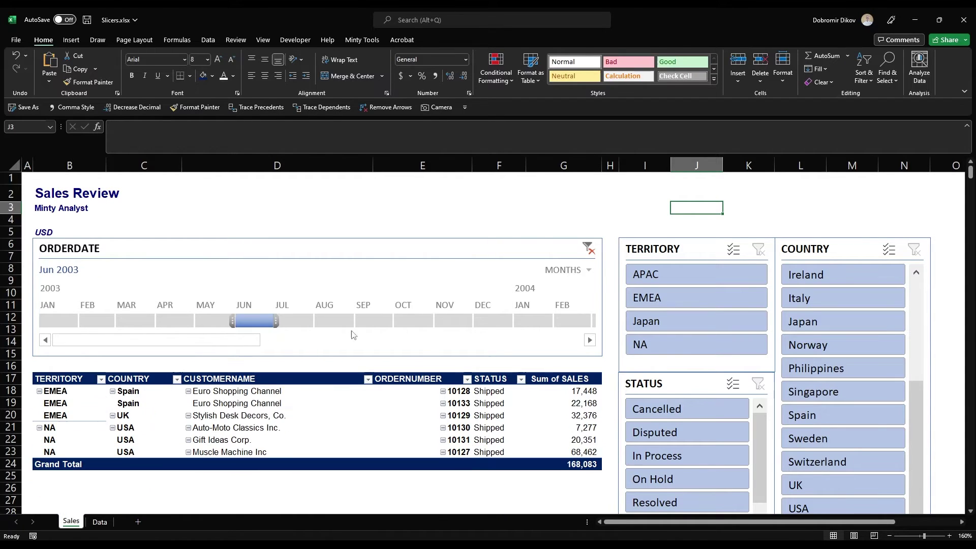
Group the ORDERDATE timeline by QUARTERS, filter to Q1–Q2 2005, and collapse the ribbon
{"action": "left_click", "coordinate": [578, 274]}
{"action": "left_click", "coordinate": [574, 301]}
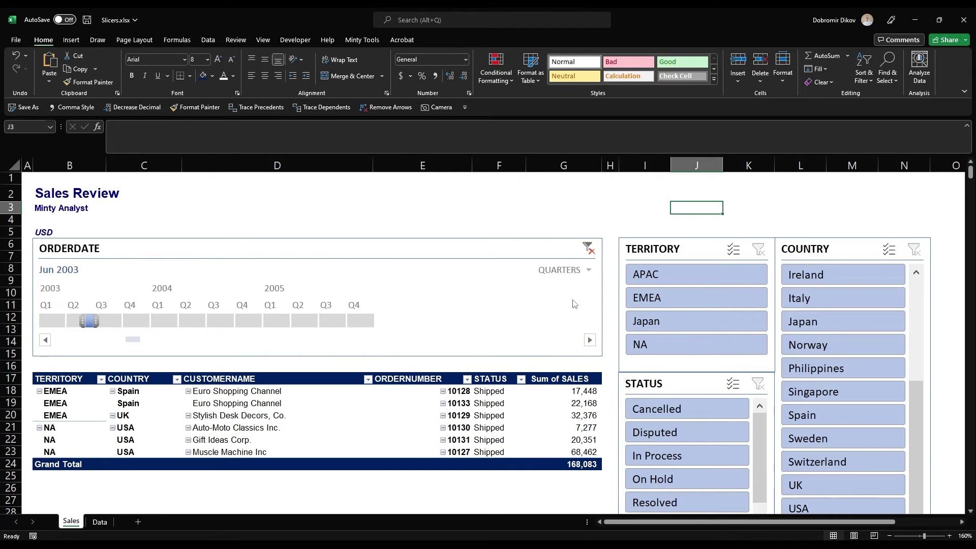
{"action": "left_click", "coordinate": [108, 320]}
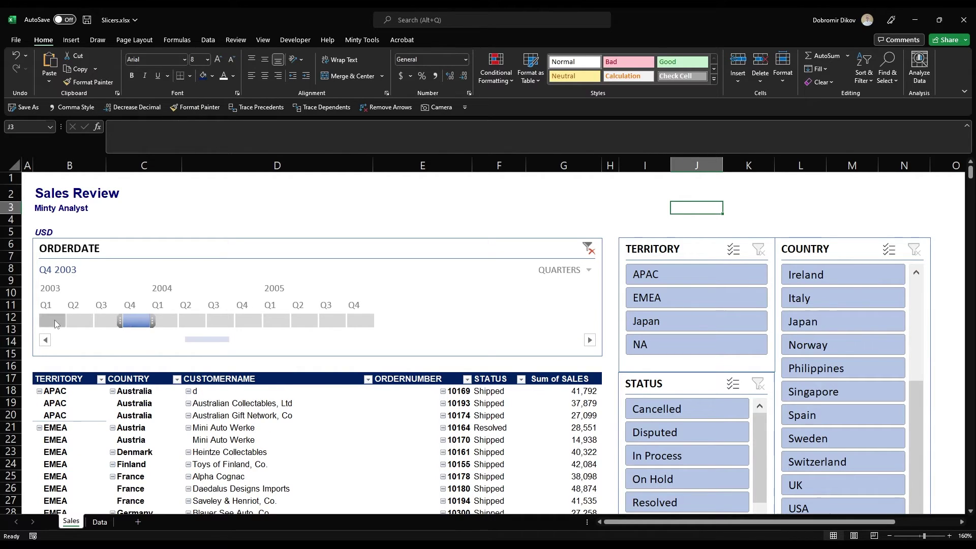
{"action": "left_click_drag", "start_coordinate": [53, 319], "coordinate": [117, 324]}
{"action": "left_click", "coordinate": [192, 320]}
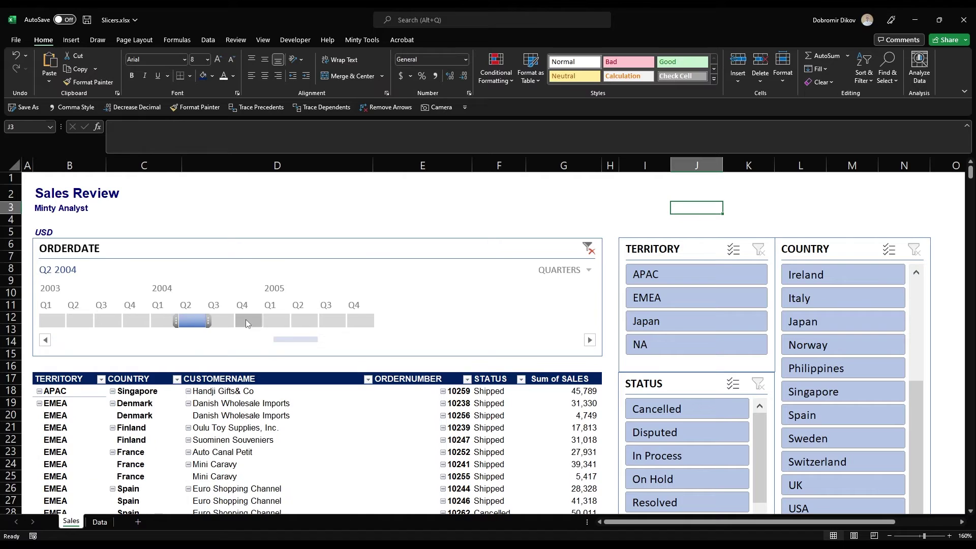
{"action": "left_click_drag", "start_coordinate": [267, 320], "coordinate": [304, 320]}
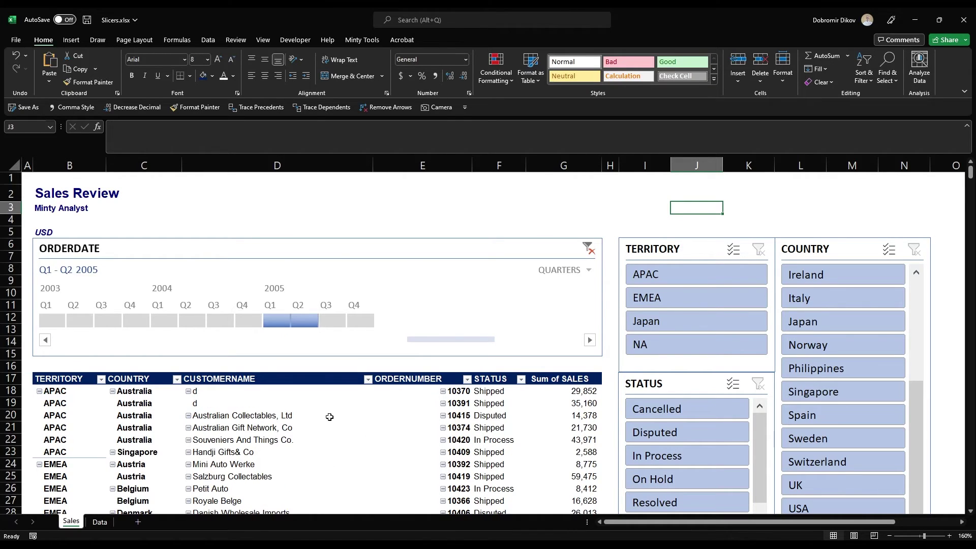
{"action": "double_click", "coordinate": [43, 40]}
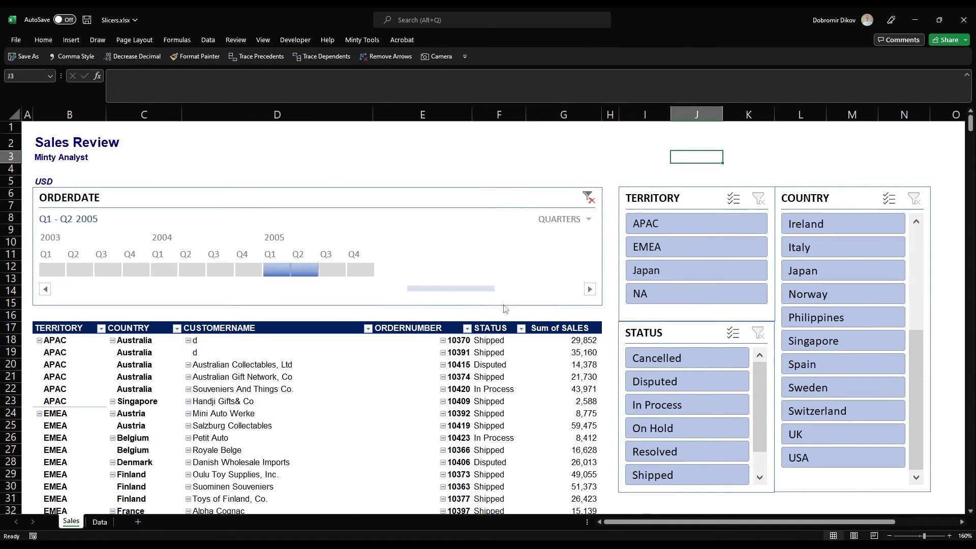
Slice to the EMEA territory, clear the timeline to all periods, then pick and clear Disputed status
{"action": "left_click", "coordinate": [563, 142]}
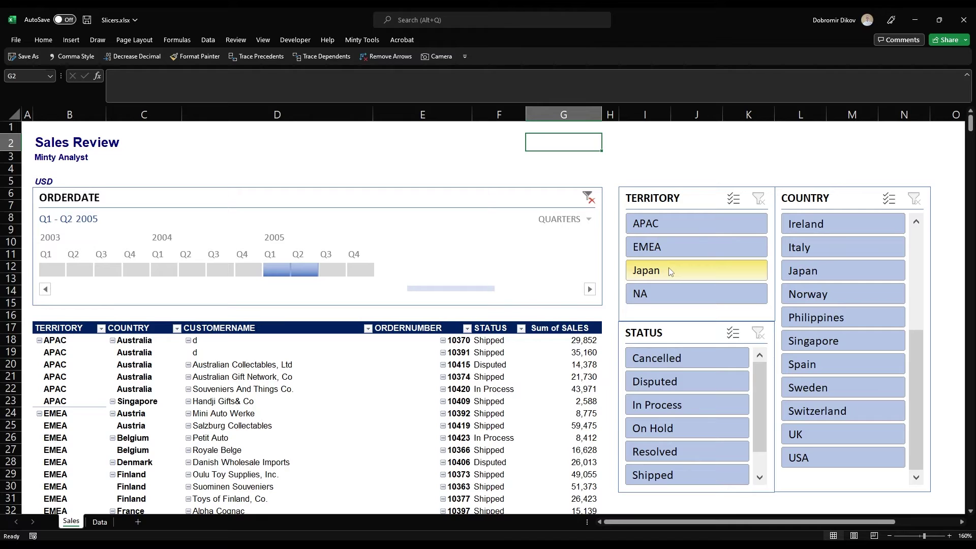
{"action": "left_click", "coordinate": [667, 248]}
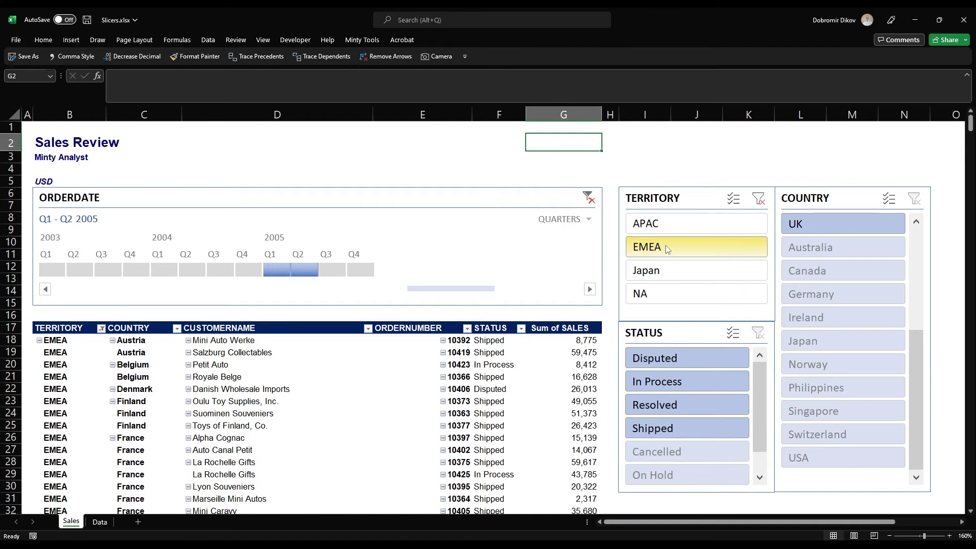
{"action": "left_click_drag", "start_coordinate": [923, 388], "coordinate": [919, 285]}
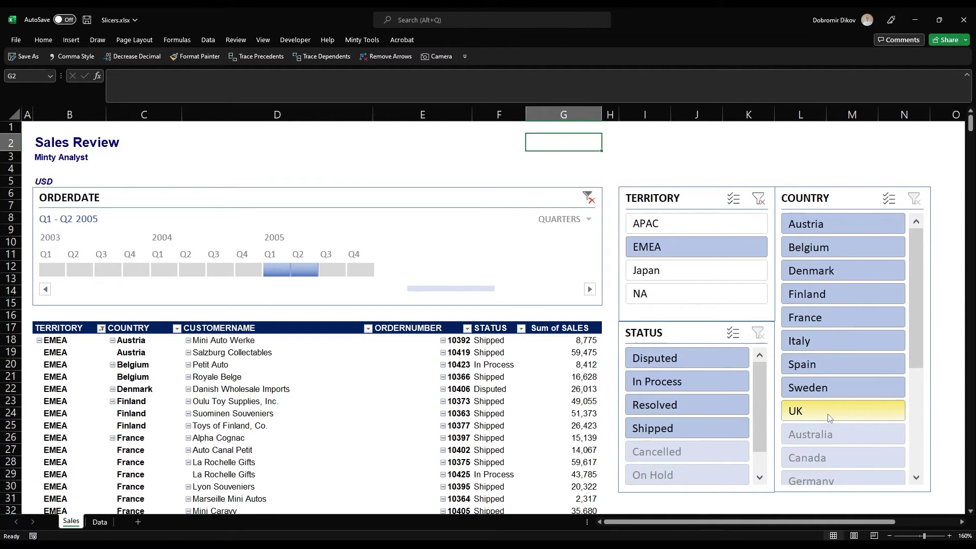
{"action": "left_click", "coordinate": [589, 197]}
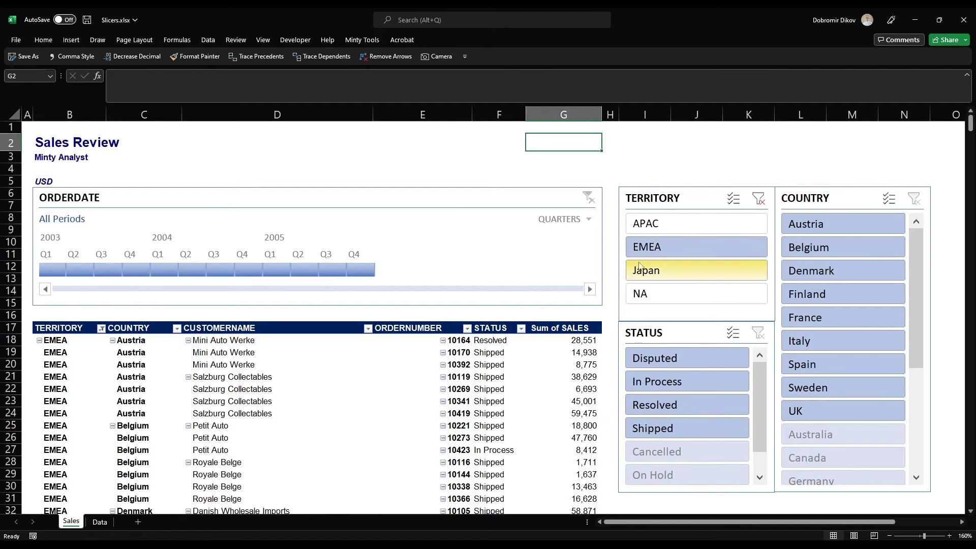
{"action": "left_click", "coordinate": [674, 358]}
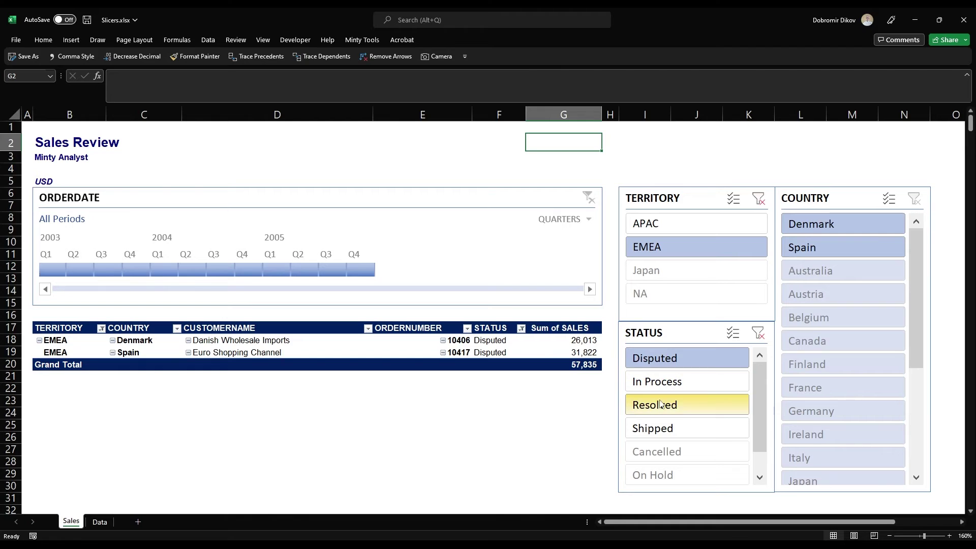
{"action": "left_click", "coordinate": [757, 333]}
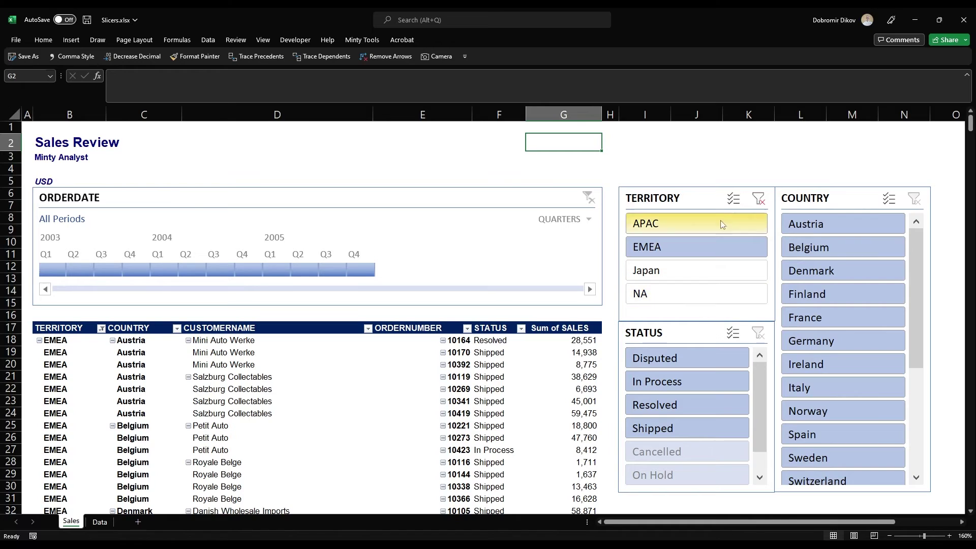
With Multi-Select on, toggle APAC, Japan, EMEA and NA in the Territory slicer, then clear it
{"action": "left_click", "coordinate": [733, 200]}
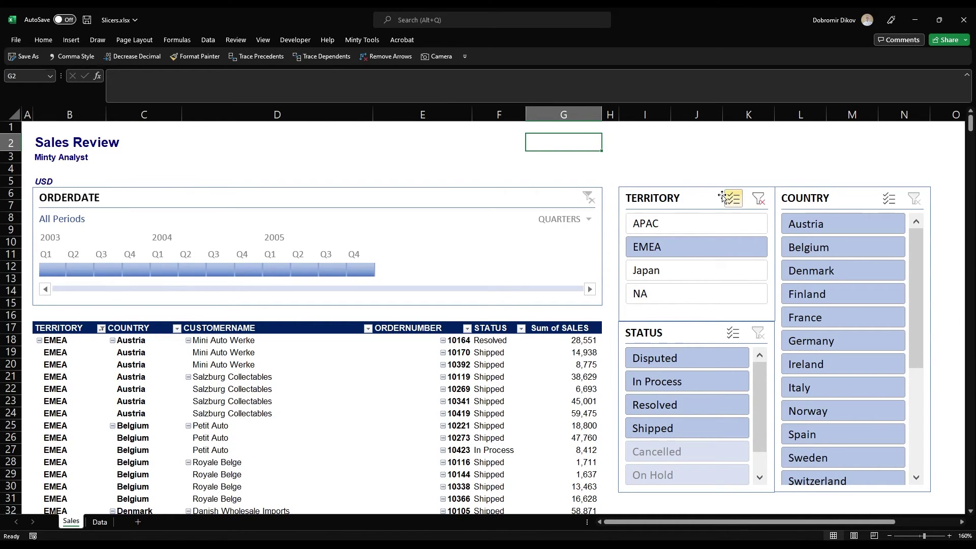
{"action": "left_click", "coordinate": [668, 233]}
{"action": "left_click", "coordinate": [668, 275]}
{"action": "left_click", "coordinate": [670, 223]}
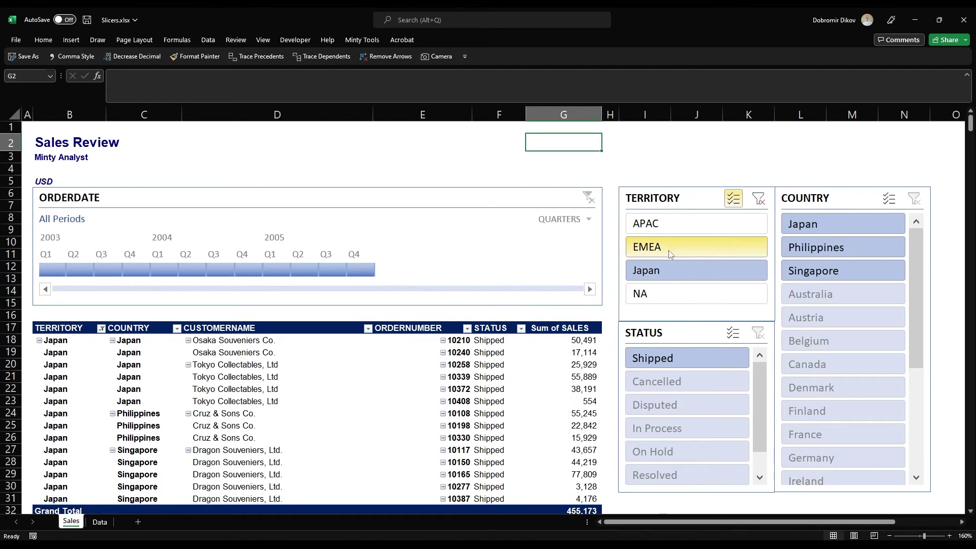
{"action": "left_click", "coordinate": [670, 221]}
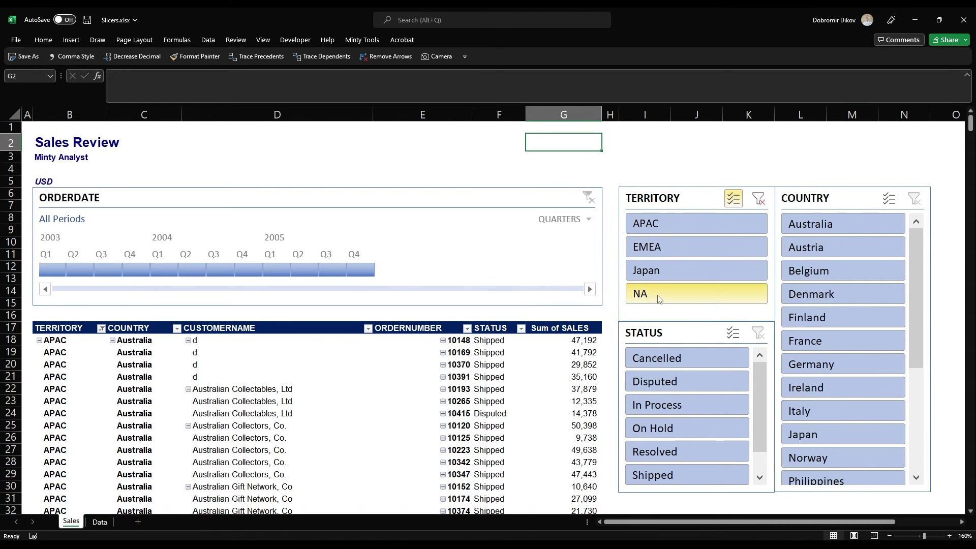
{"action": "left_click", "coordinate": [657, 271]}
{"action": "left_click", "coordinate": [657, 248]}
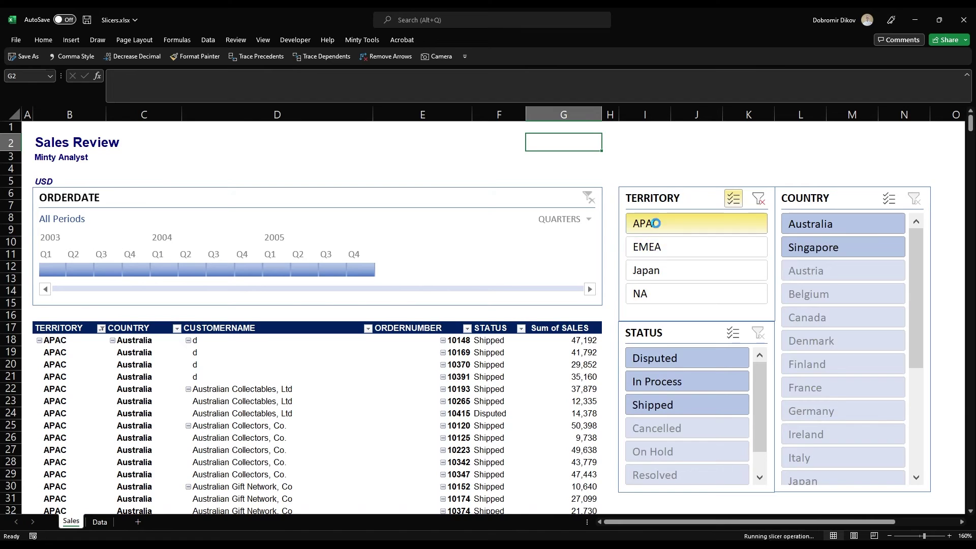
{"action": "left_click", "coordinate": [657, 223]}
{"action": "left_click", "coordinate": [652, 295]}
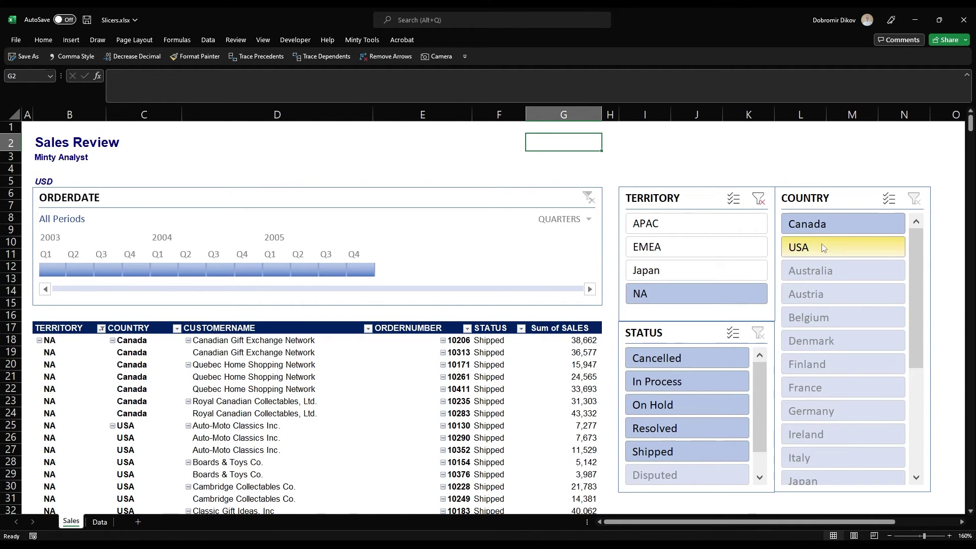
{"action": "left_click", "coordinate": [661, 293]}
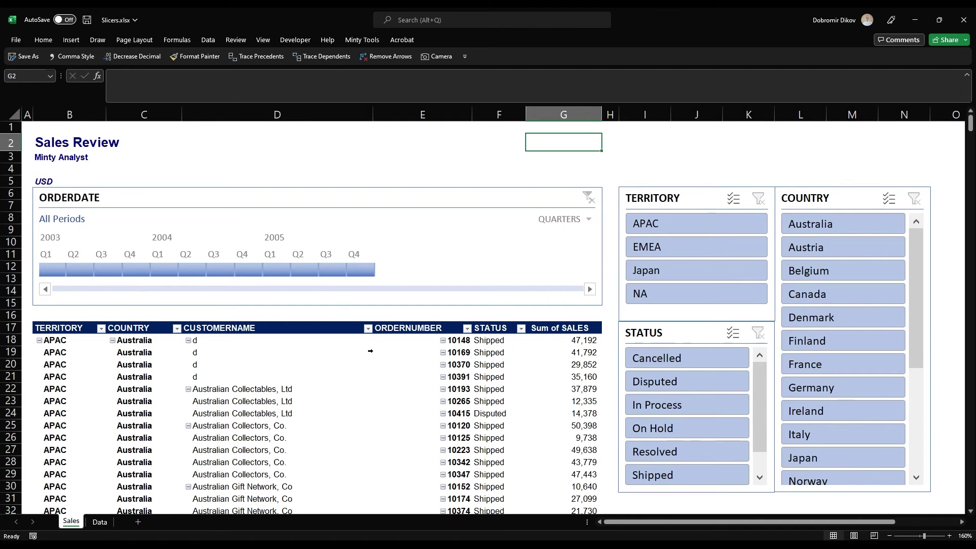
Lower the Status slicer slightly, move the Country slicer right, and narrow column L
{"action": "scroll", "coordinate": [369, 351], "scroll_direction": "down", "scroll_amount": 3}
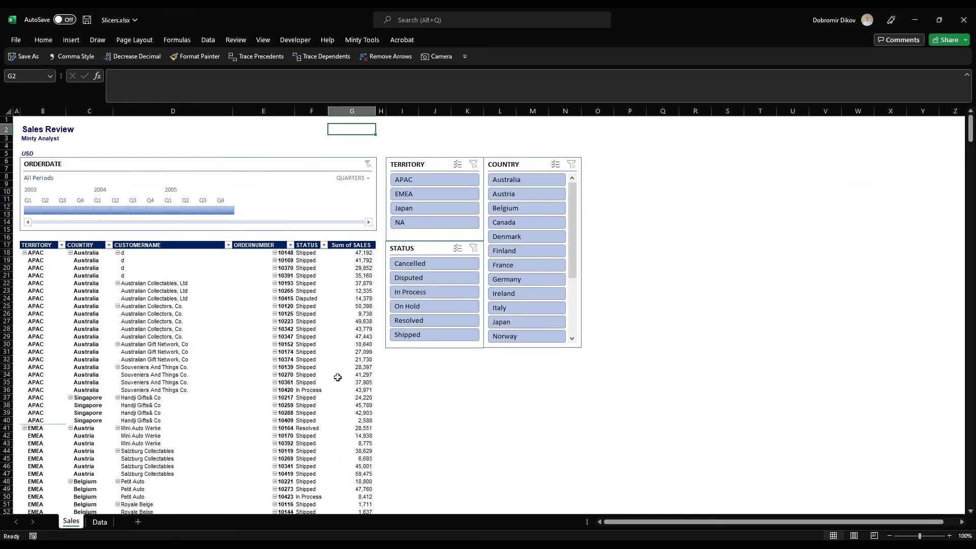
{"action": "scroll", "coordinate": [337, 377], "scroll_direction": "up", "scroll_amount": 1}
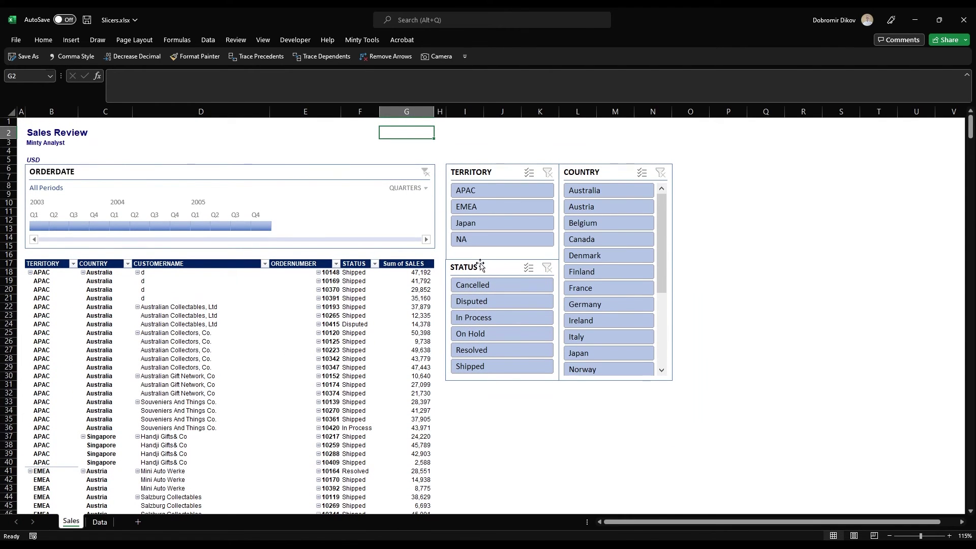
{"action": "mouse_move", "coordinate": [484, 271]}
{"action": "left_mouse_down"}
{"action": "mouse_move", "coordinate": [485, 288]}
{"action": "mouse_move", "coordinate": [486, 280]}
{"action": "left_mouse_up"}
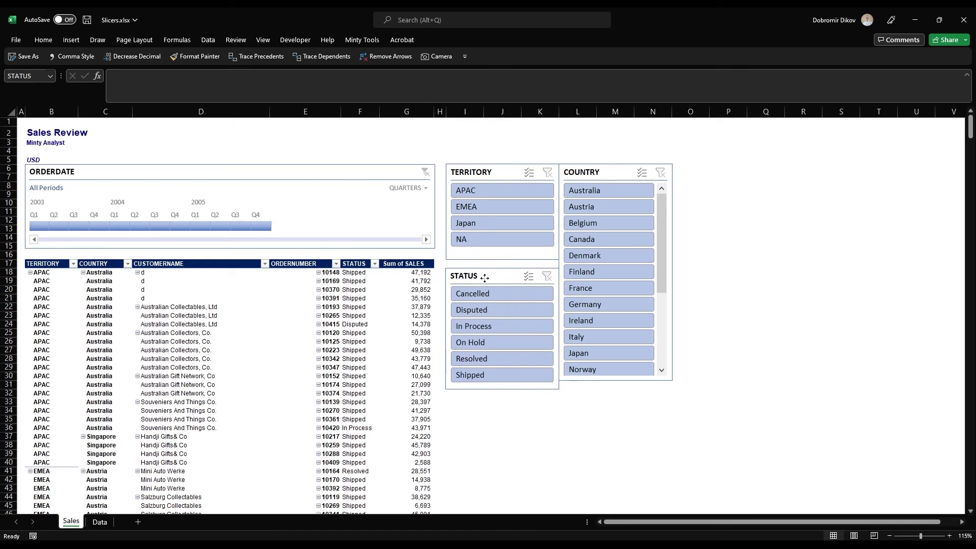
{"action": "left_click", "coordinate": [587, 173]}
{"action": "left_click_drag", "start_coordinate": [587, 173], "coordinate": [624, 172]}
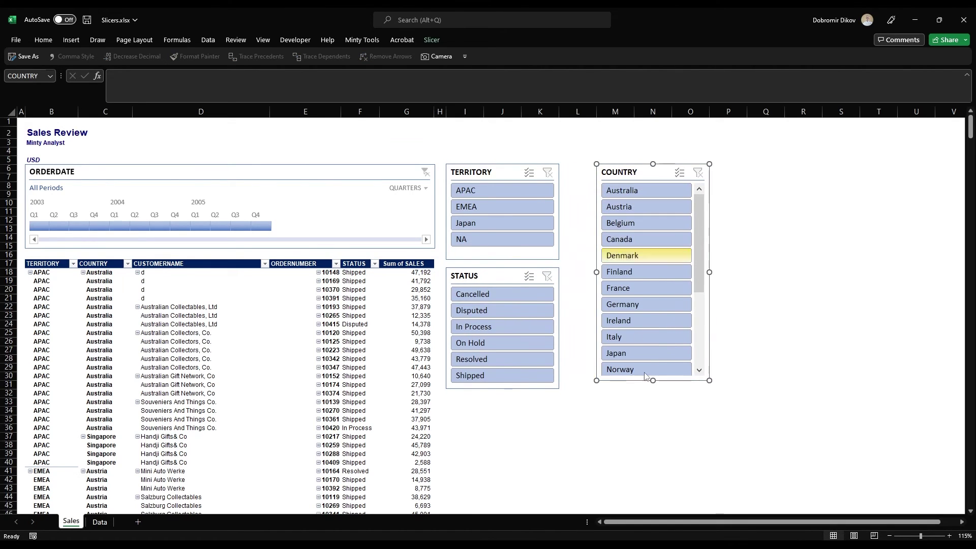
{"action": "left_click_drag", "start_coordinate": [597, 112], "coordinate": [574, 115]}
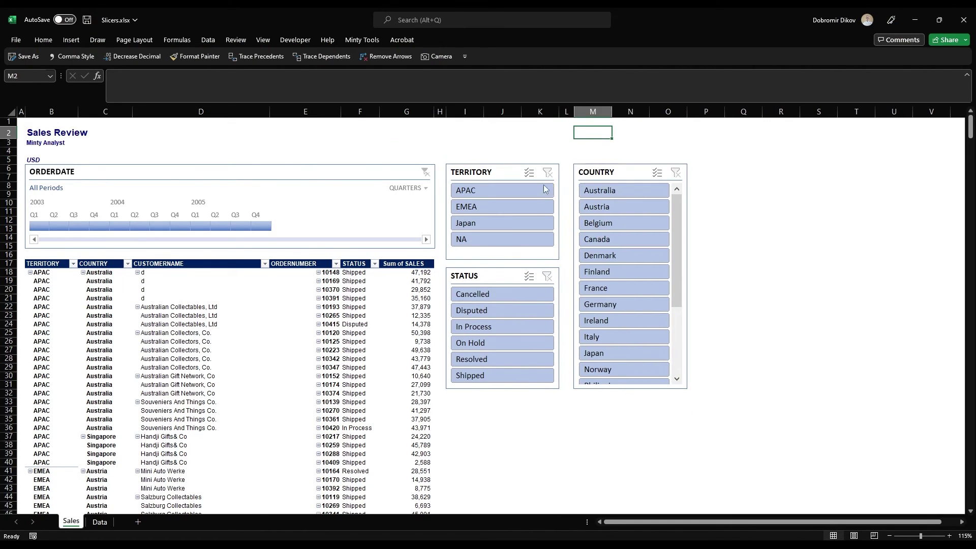